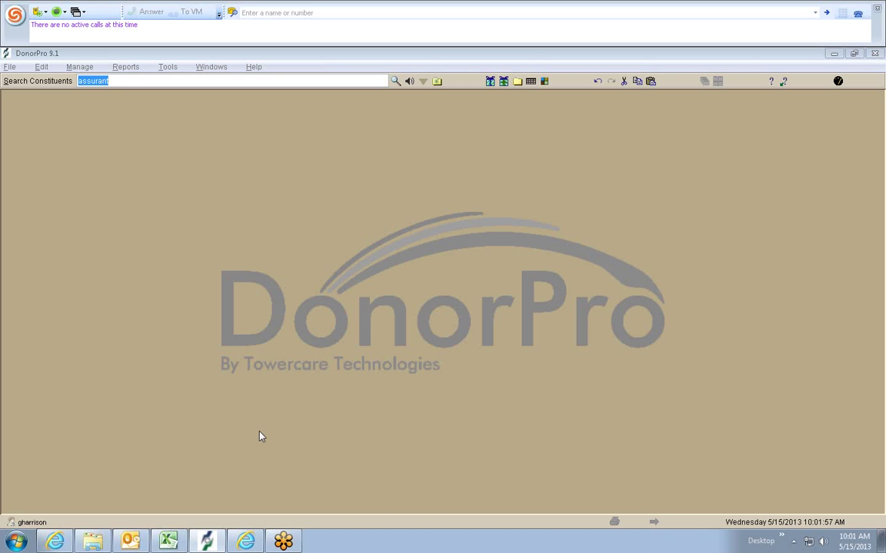
- Glance at the Outlook email inbox, then bring DonorPro back to the front
mouse_move(68, 540)
left_click(133, 537)
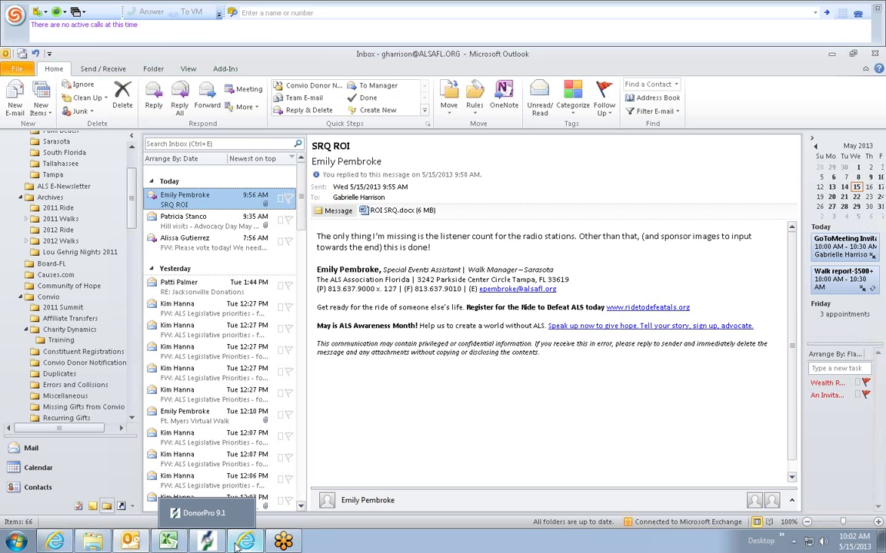
mouse_move(230, 548)
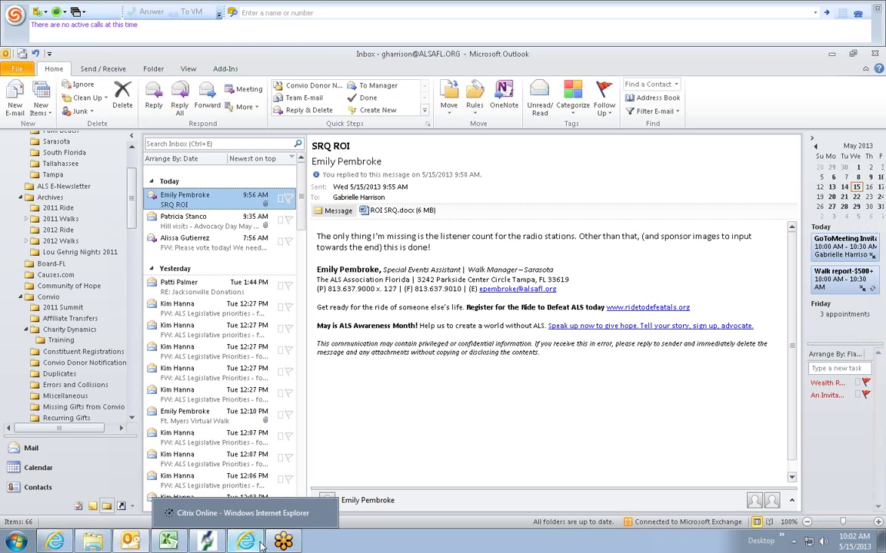
left_click(219, 546)
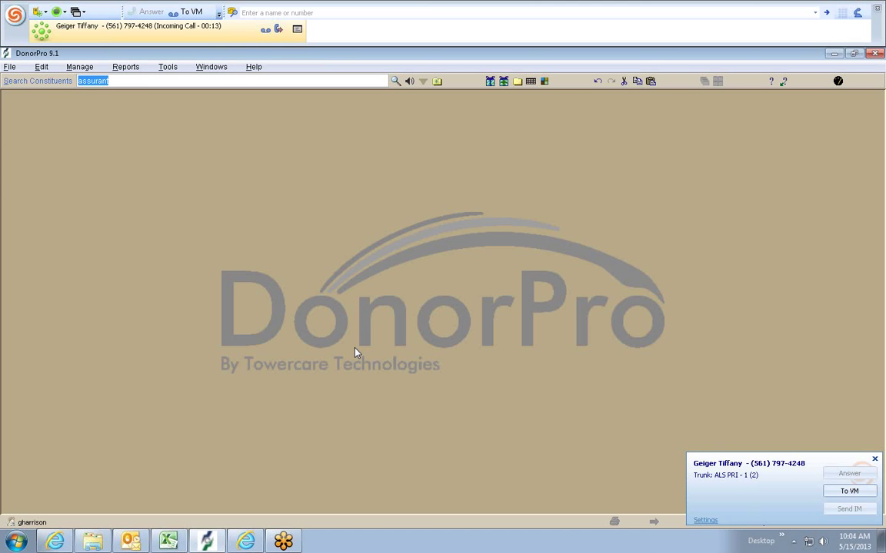
- Send the incoming call to voicemail, recheck the inbox, and return to DonorPro
left_click(834, 496)
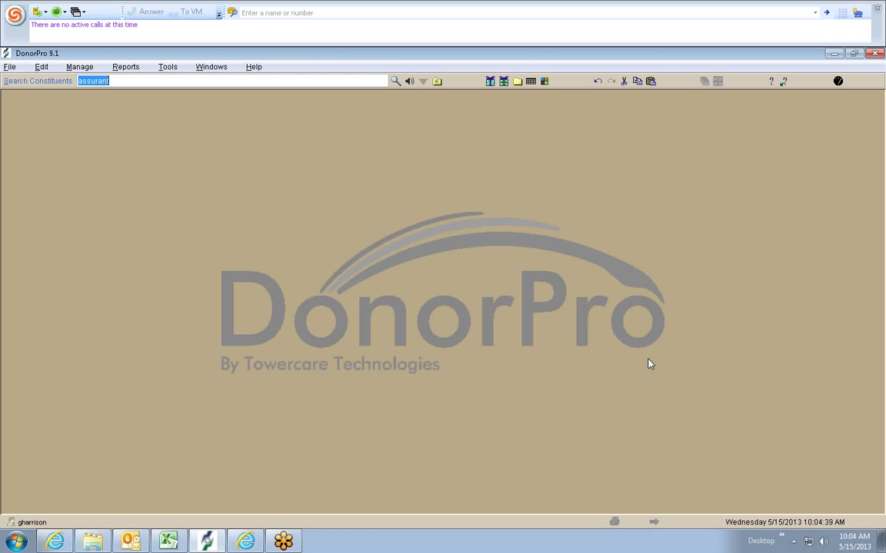
left_click(127, 544)
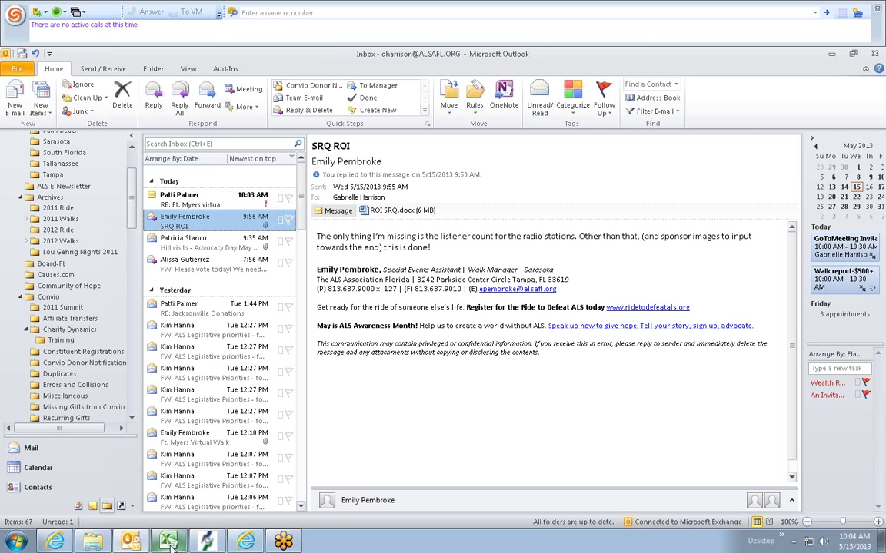
mouse_move(171, 543)
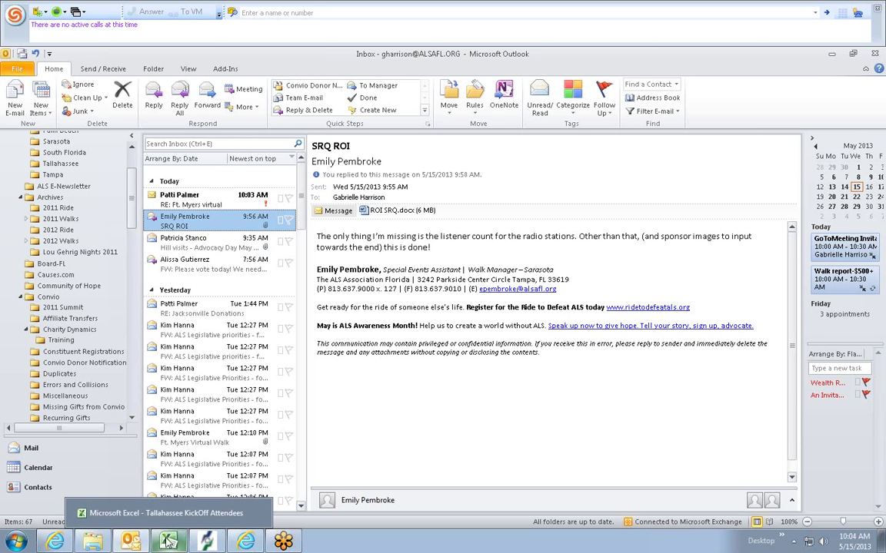
left_click(208, 541)
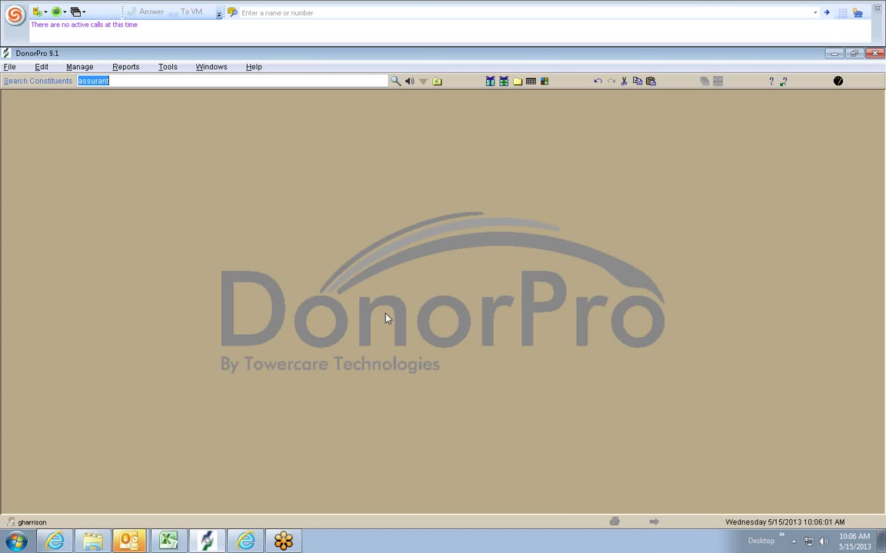
- Dismiss the condolence letter task reminder and launch Reports > Queries > Advanced Query Wizard
left_click(80, 67)
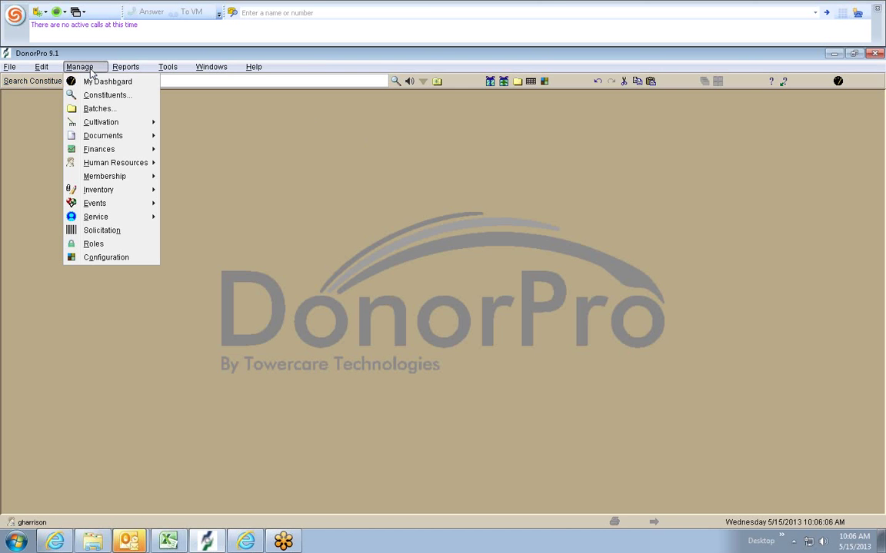
mouse_move(123, 66)
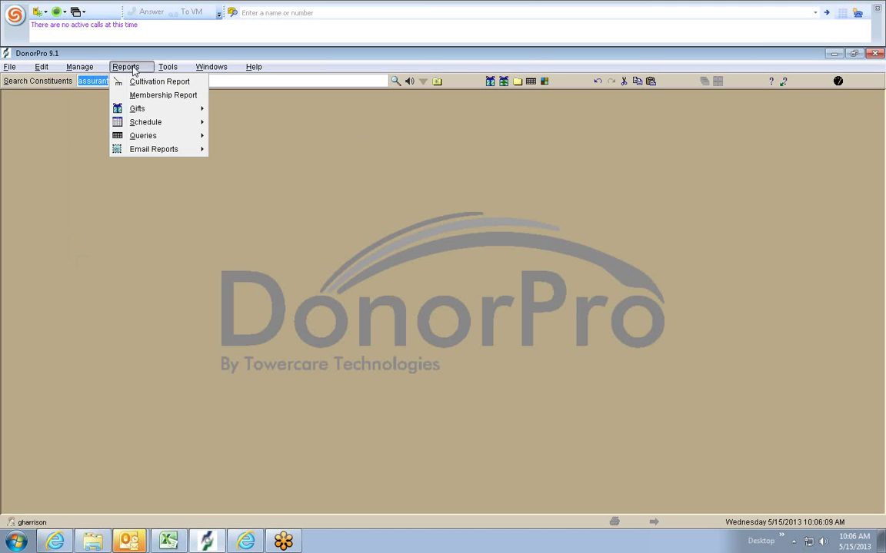
mouse_move(197, 138)
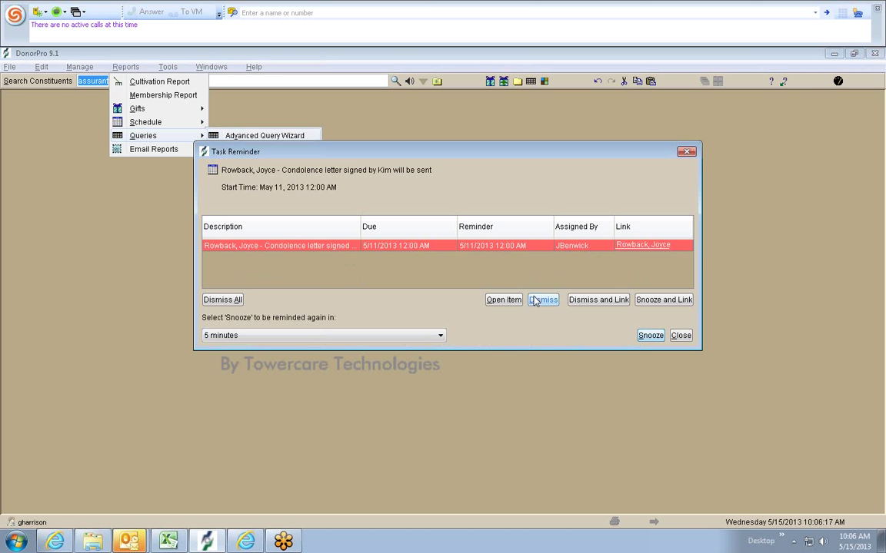
left_click(547, 302)
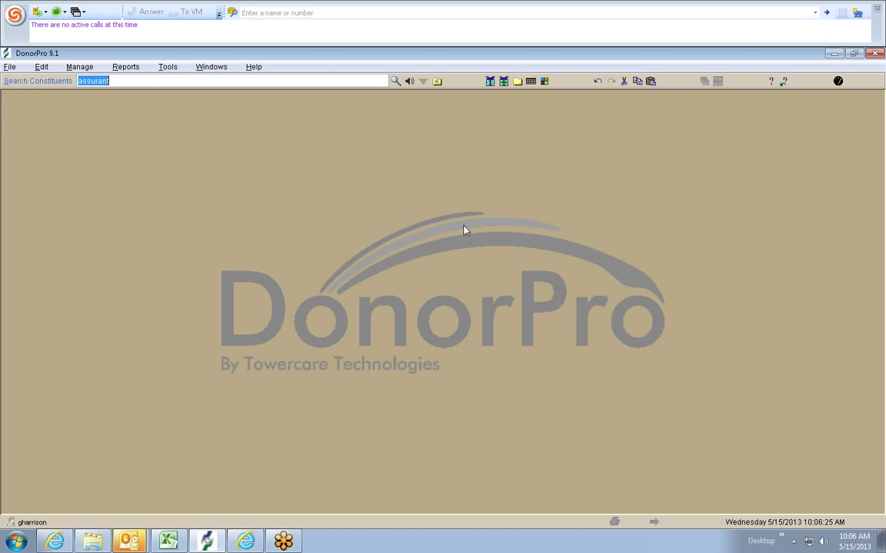
left_click(80, 67)
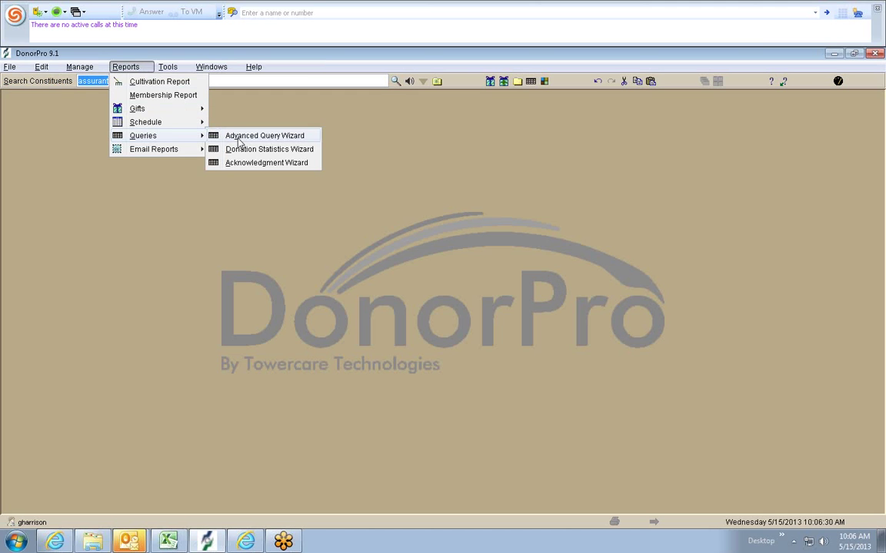
left_click(243, 135)
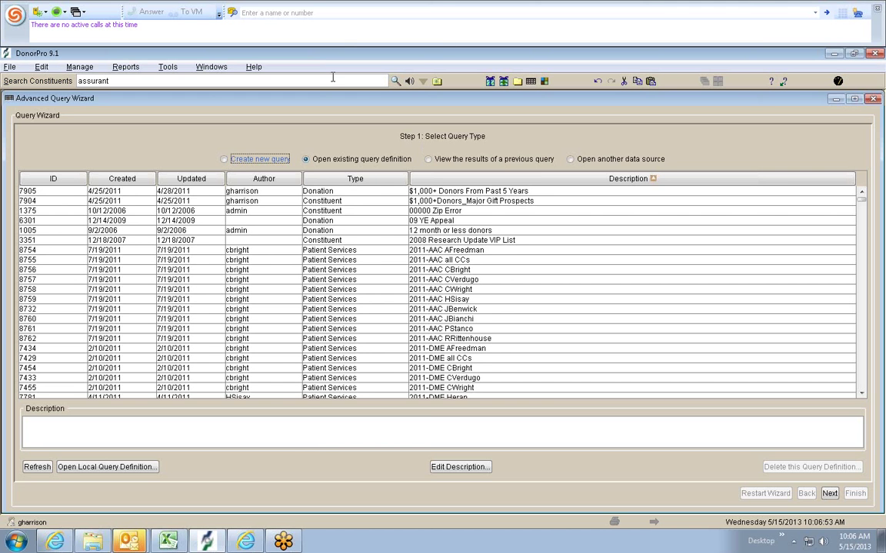
- Choose 'Open existing query definition' and select the Lizzie_Prospect List row from the saved queries
left_click(245, 159)
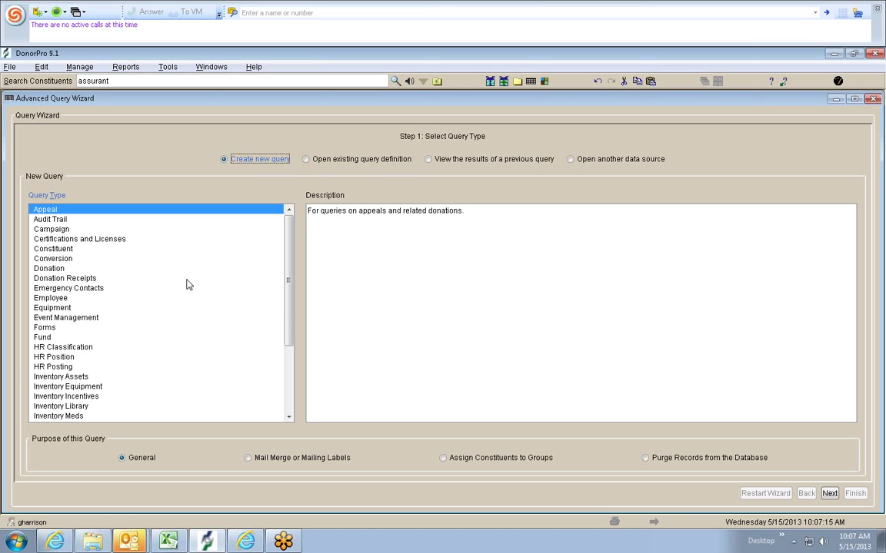
left_click(390, 162)
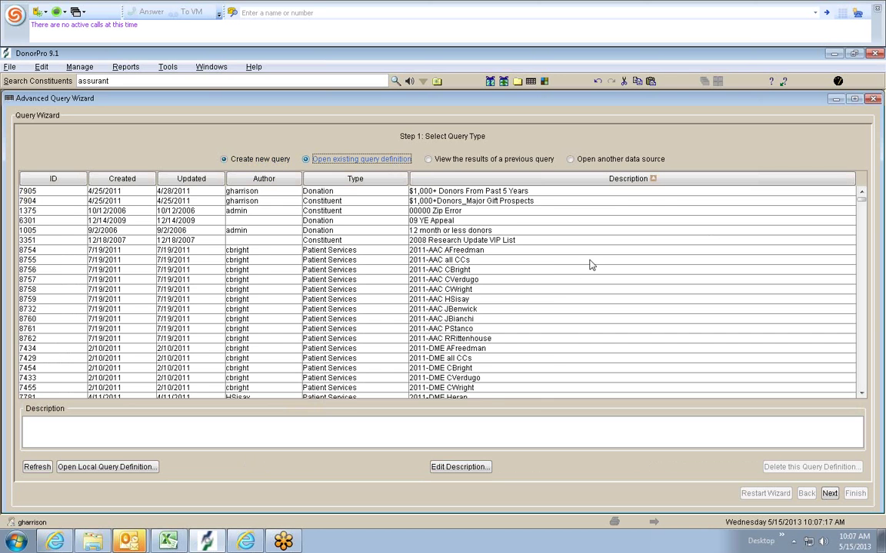
scroll(580, 273, "down", 15)
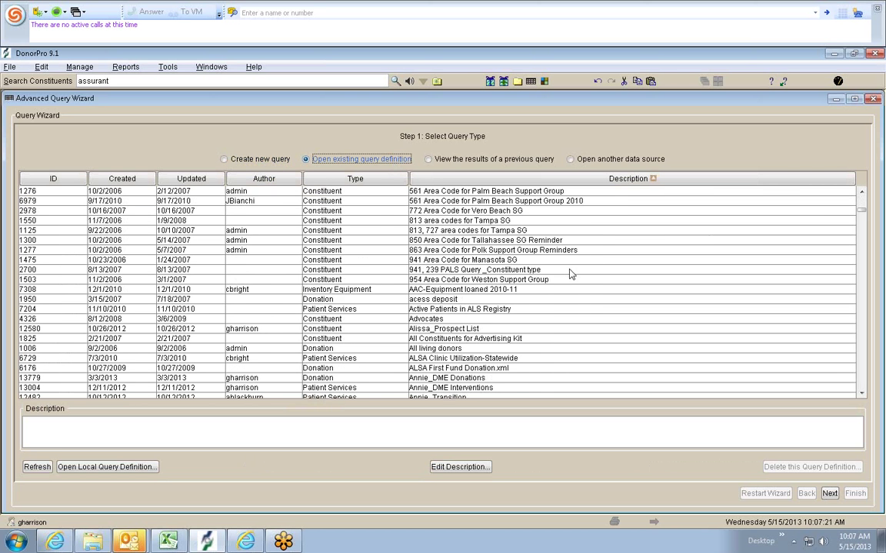
scroll(575, 281, "down", 15)
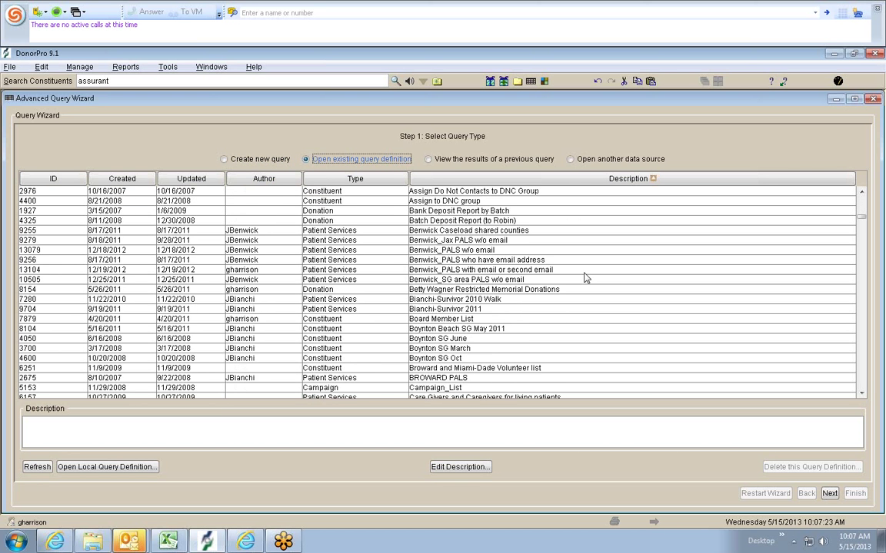
scroll(588, 274, "down", 15)
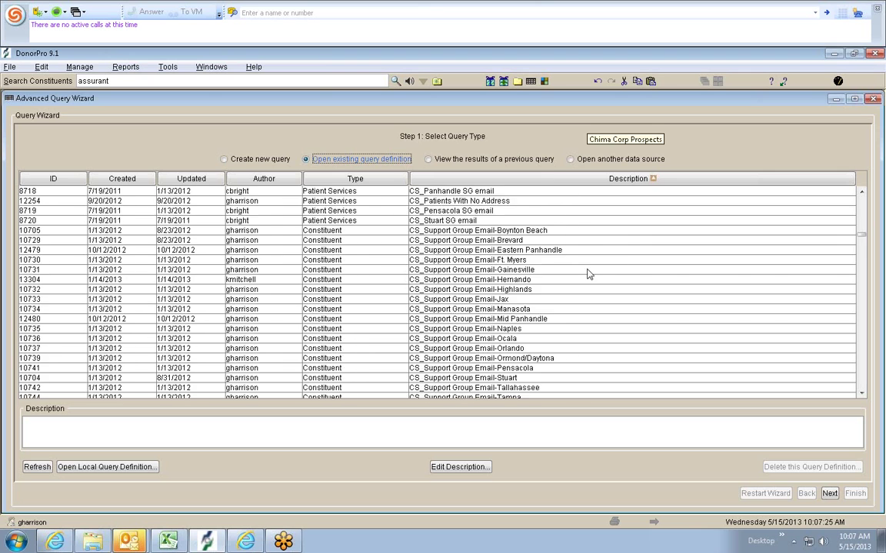
scroll(593, 269, "down", 15)
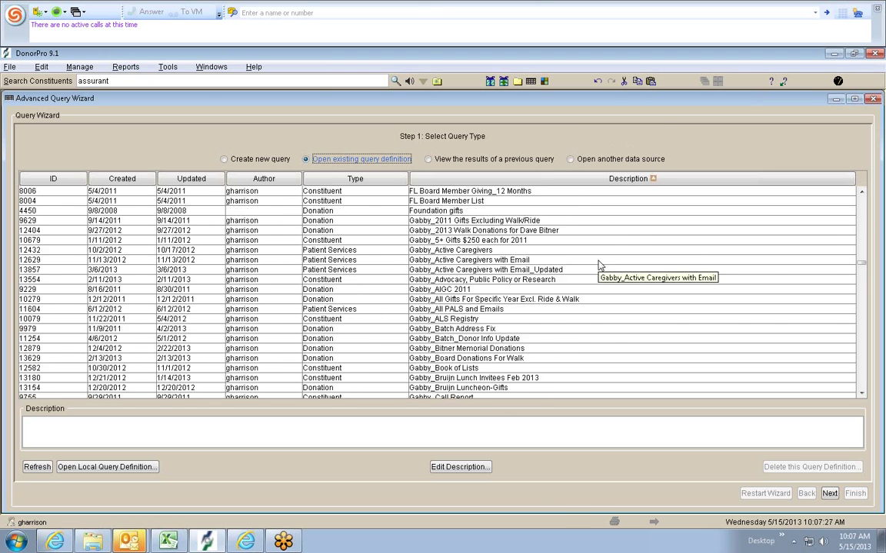
scroll(600, 264, "down", 15)
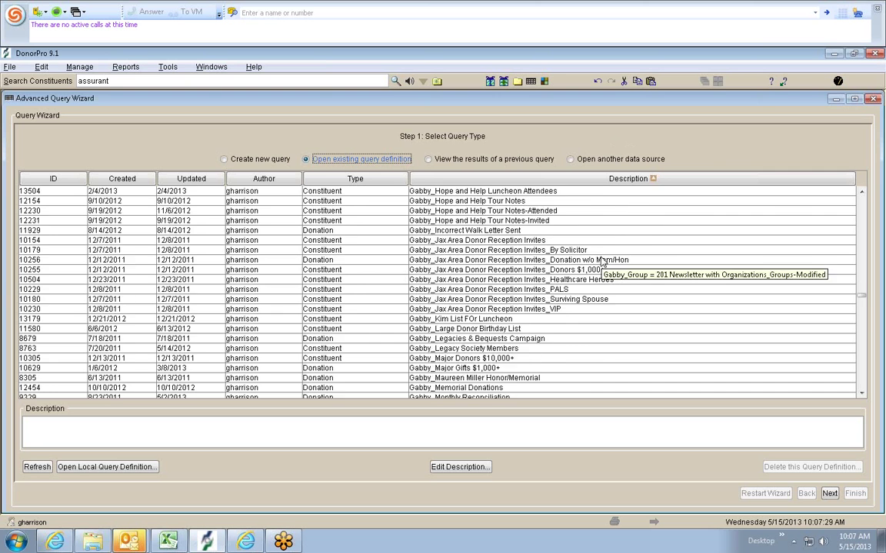
scroll(599, 265, "down", 15)
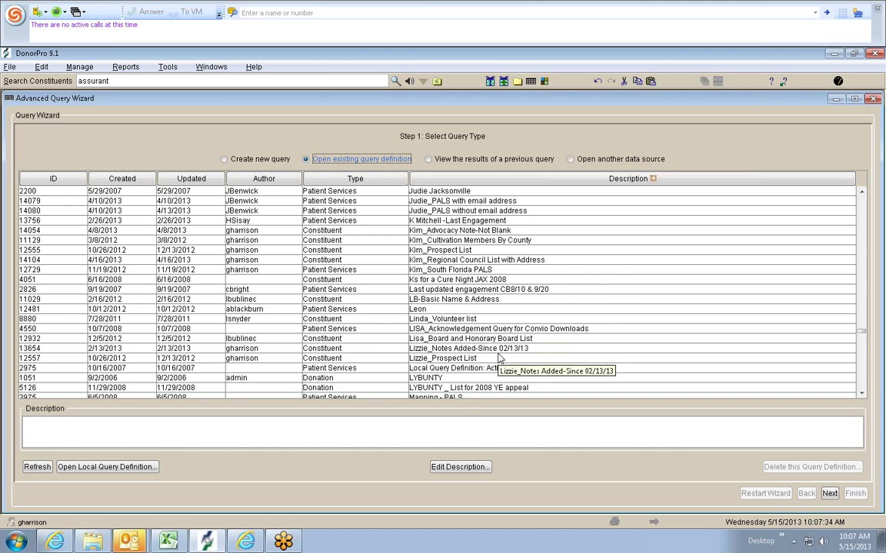
left_click(496, 358)
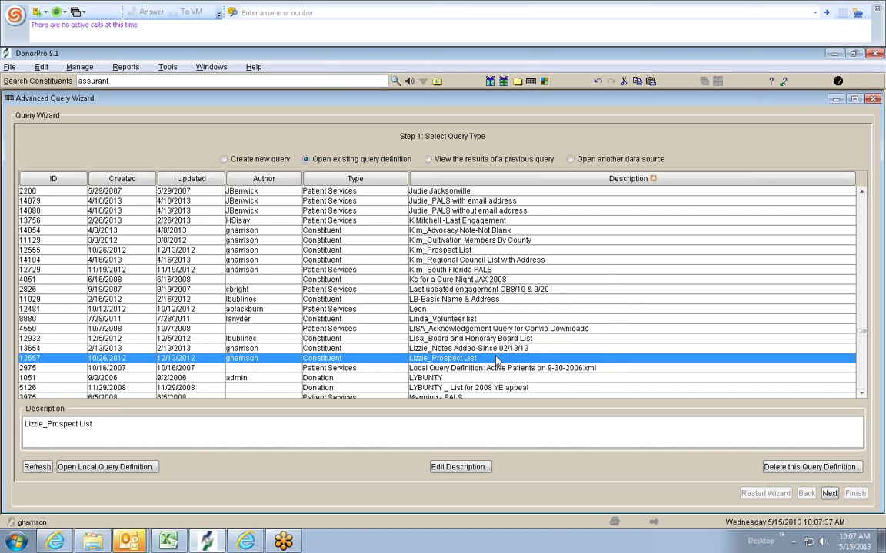
- Load Lizzie_Prospect List and view its Step 2 criteria, briefly returning to Step 1
key("Return")
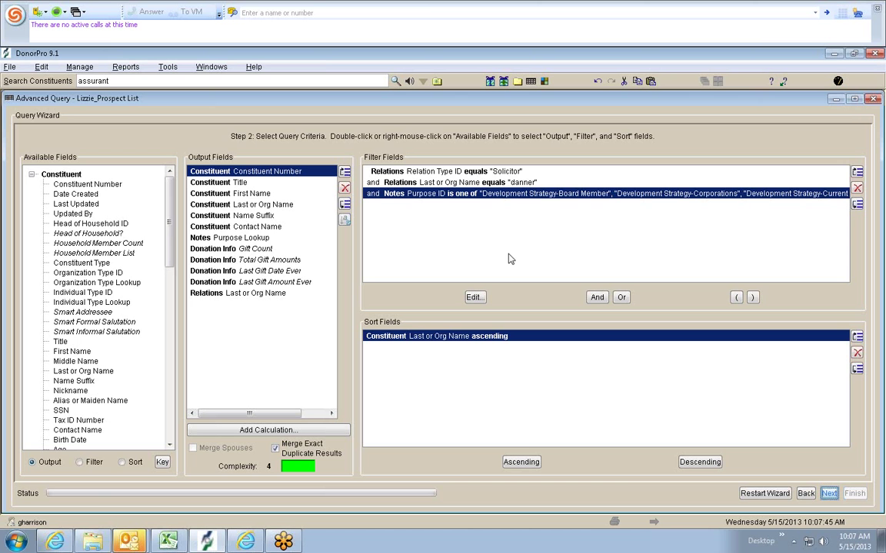
left_click(805, 496)
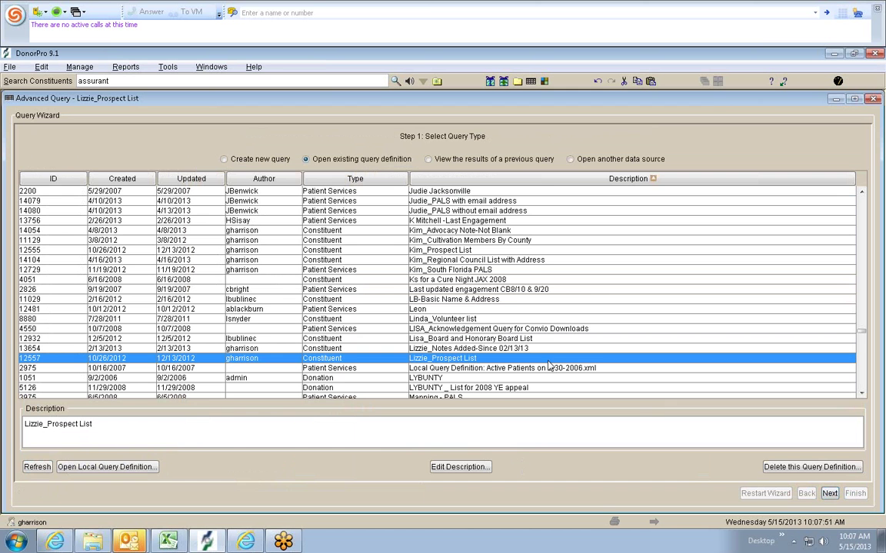
left_click(830, 494)
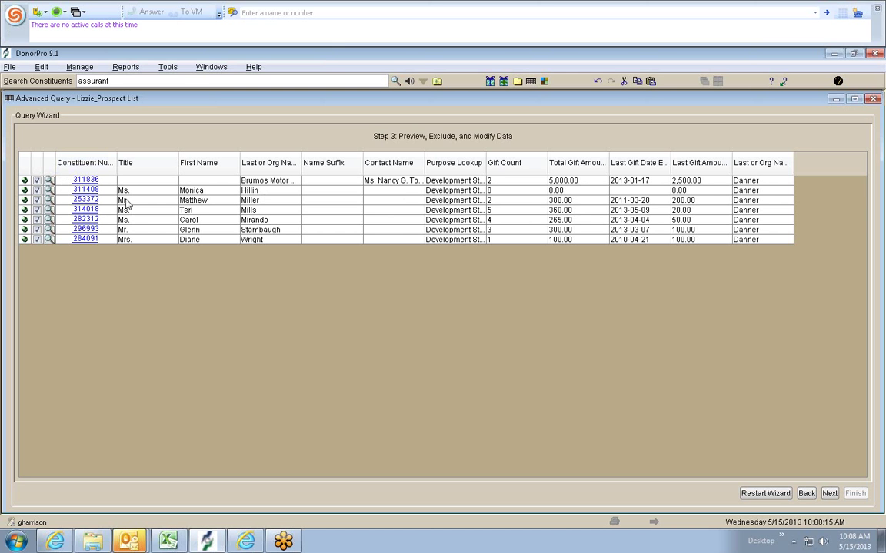
- Uncheck the fourth listed constituent to exclude it, then continue past the preview
left_click(37, 210)
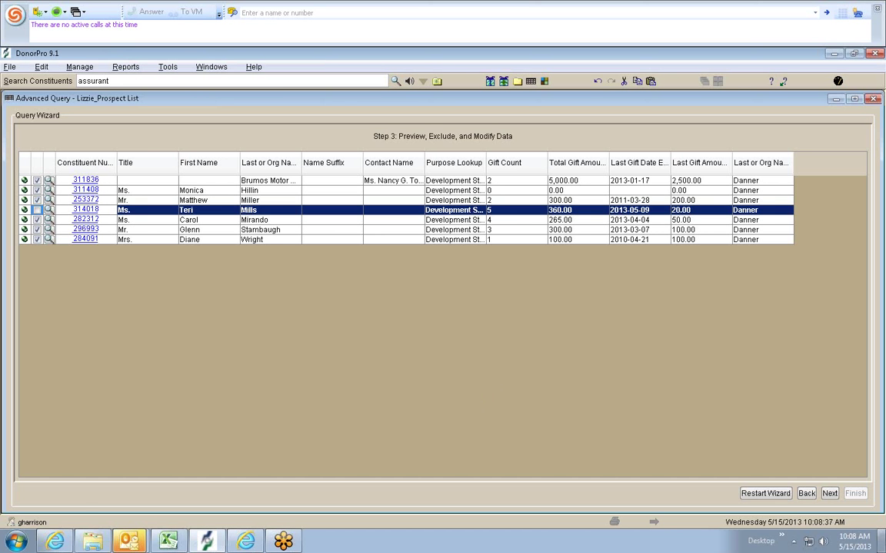
left_click(833, 498)
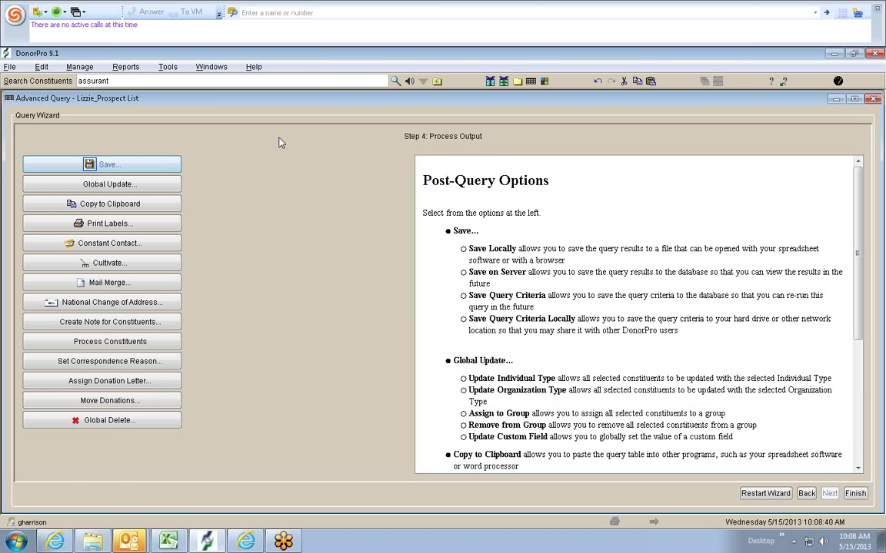
- Start a new note for the query's constituents and drop down its Purpose list
left_click(138, 326)
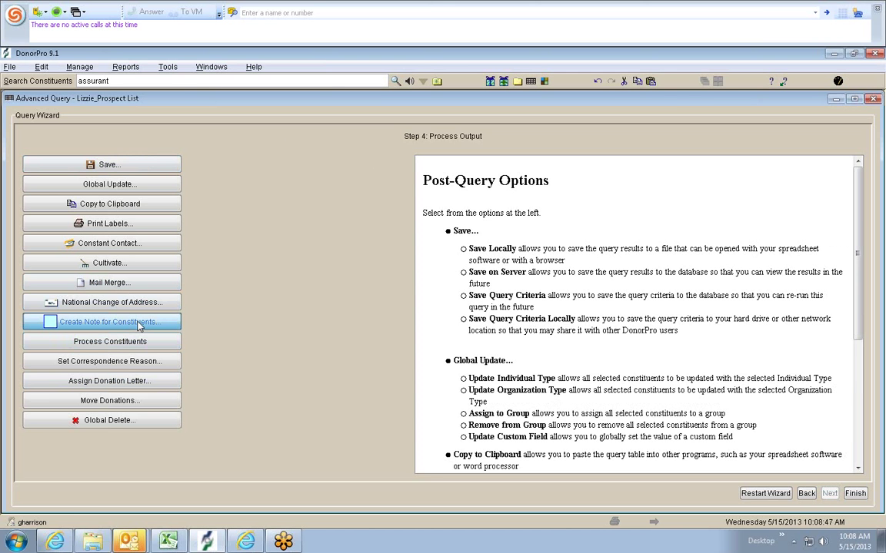
left_click(353, 128)
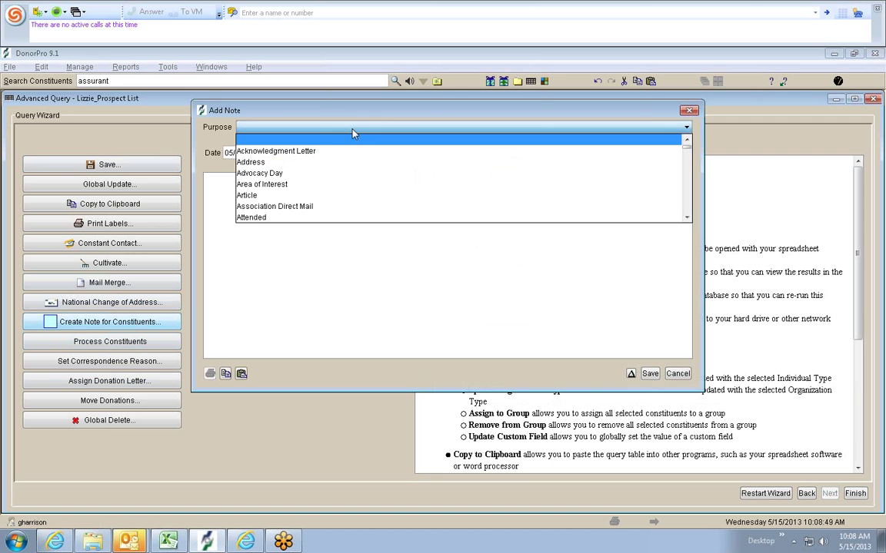
- Browse the note Purpose options, then move into the note body
scroll(376, 159, "down", 2)
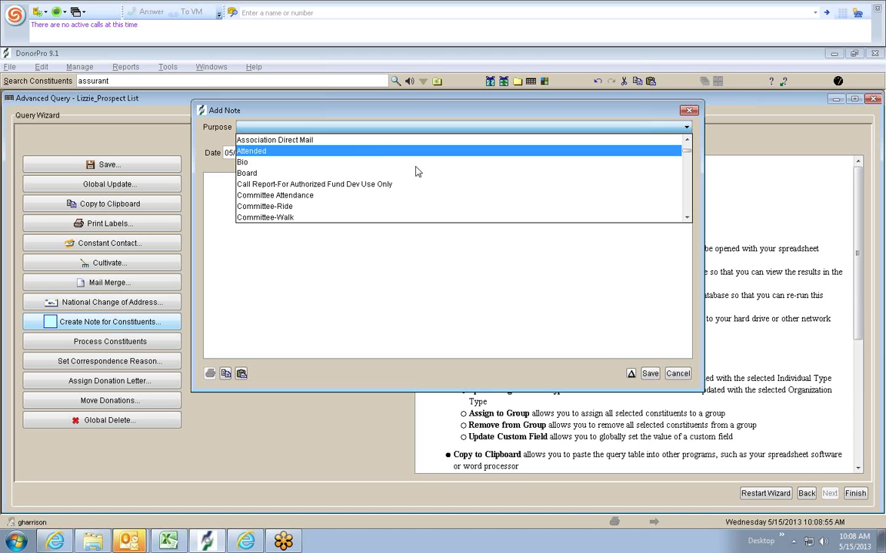
scroll(416, 175, "down", 3)
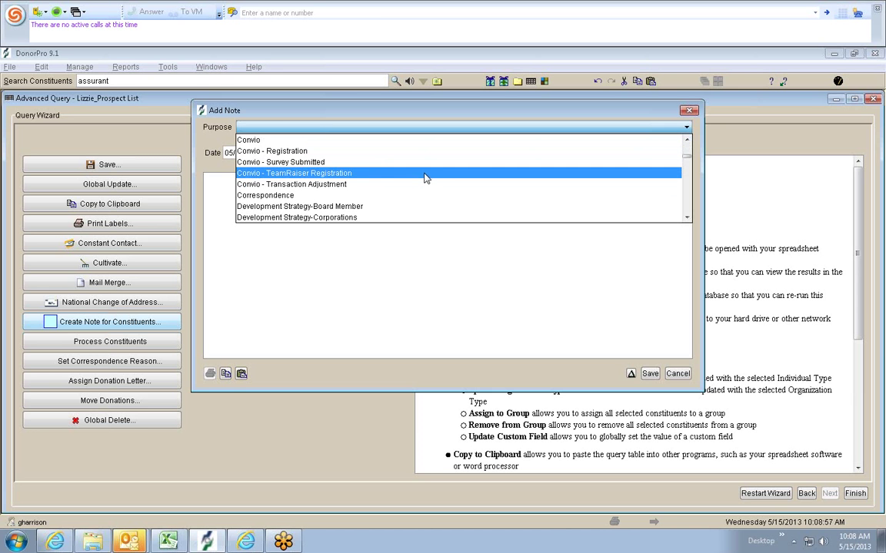
scroll(423, 182, "down", 2)
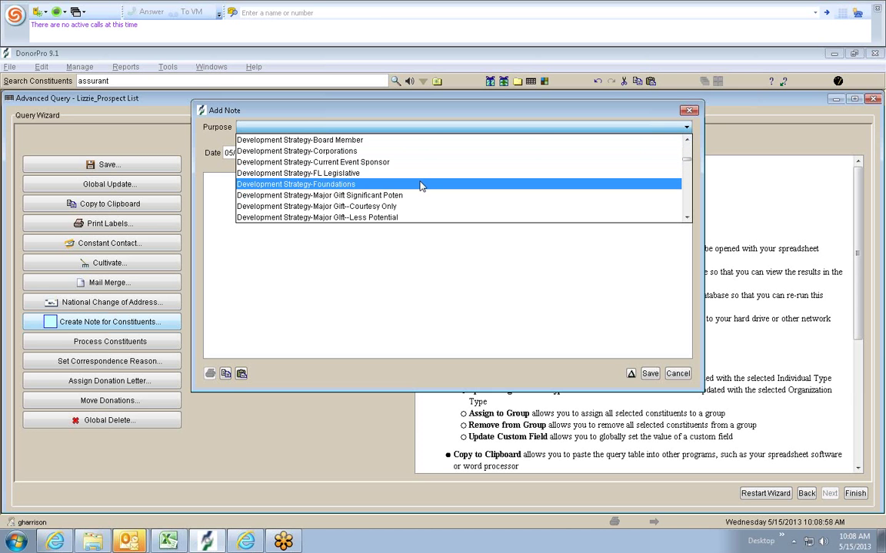
scroll(416, 199, "down", 2)
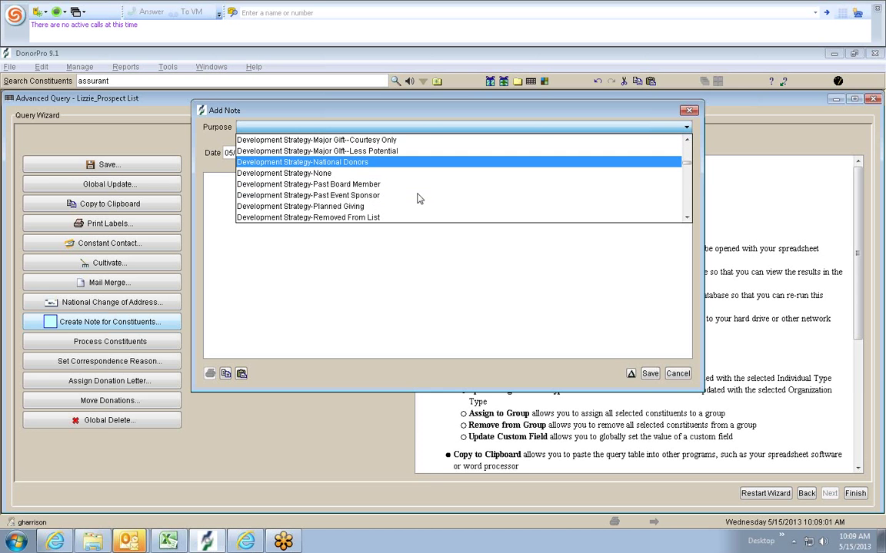
scroll(369, 188, "down", 1)
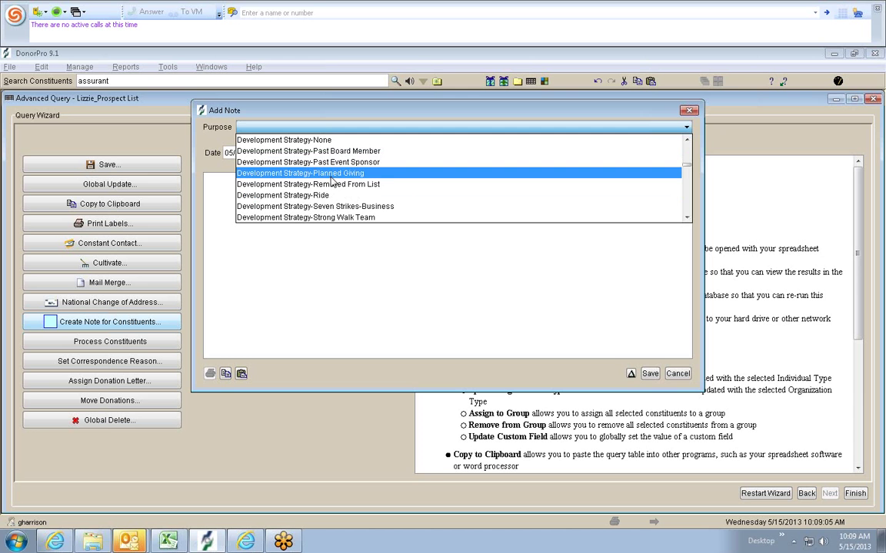
scroll(332, 181, "down", 1)
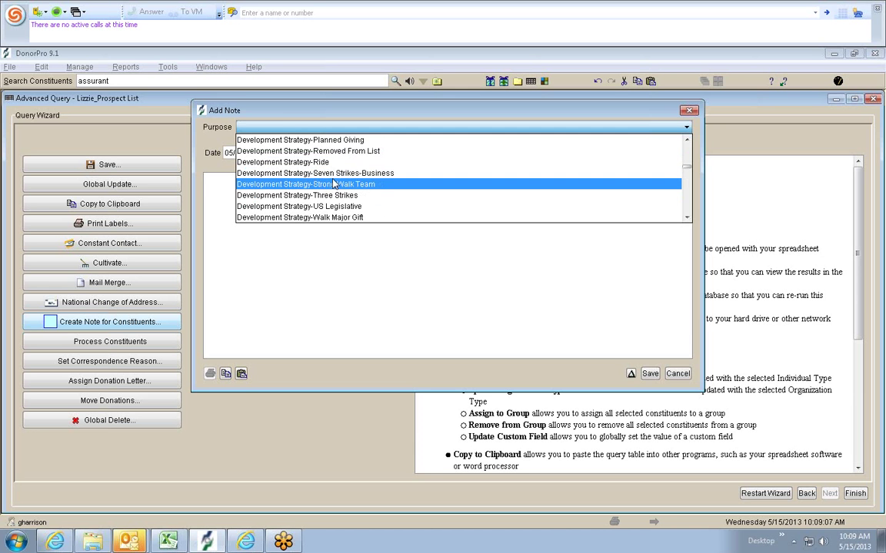
scroll(331, 185, "down", 3)
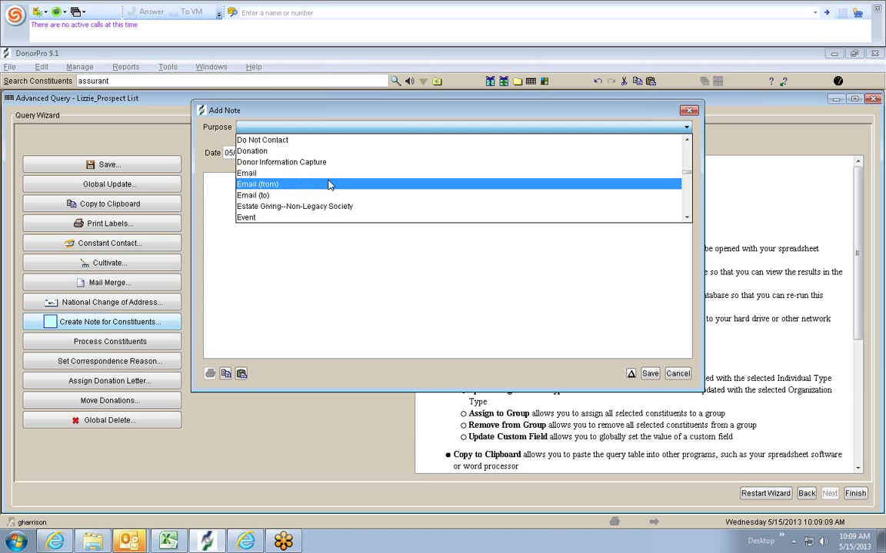
scroll(329, 184, "down", 3)
scroll(332, 181, "down", 3)
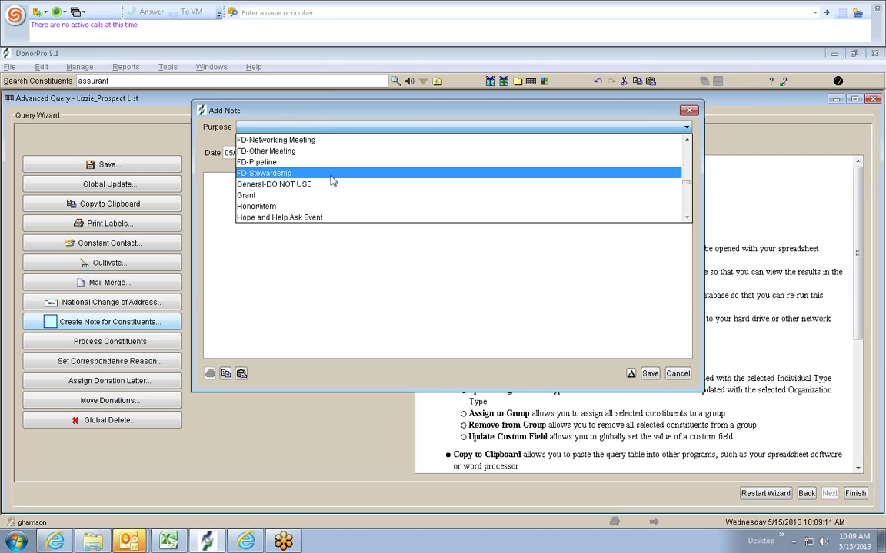
left_click(381, 243)
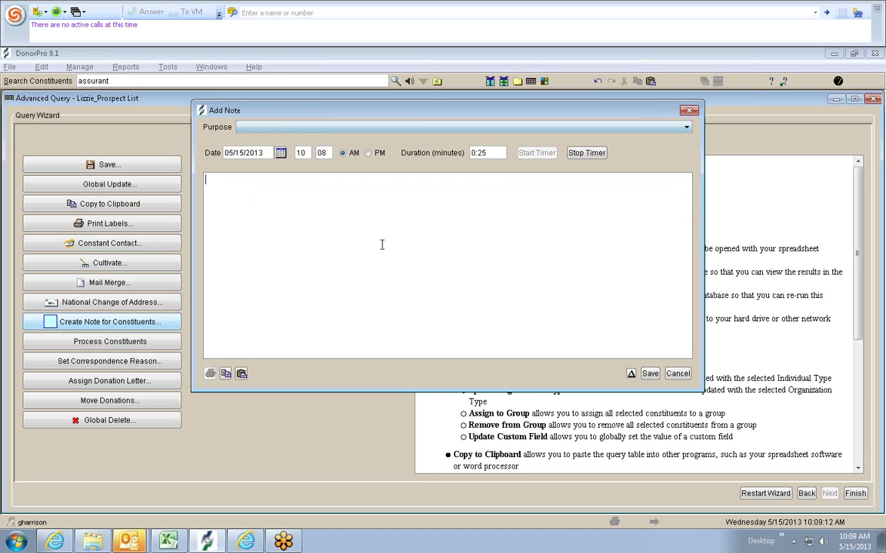
- Select the 05/15/2013 note date, then cancel the Add Note dialog without saving
left_click(243, 152)
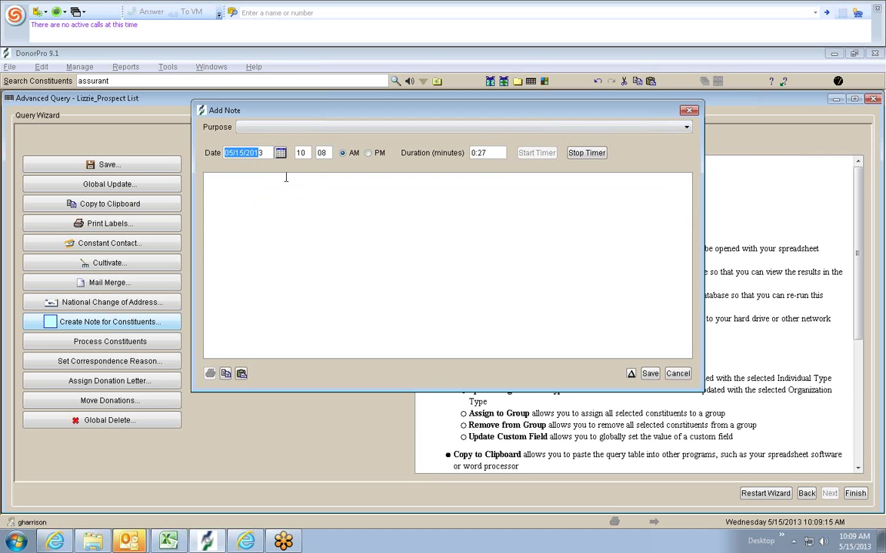
left_click_drag(268, 156, 206, 152)
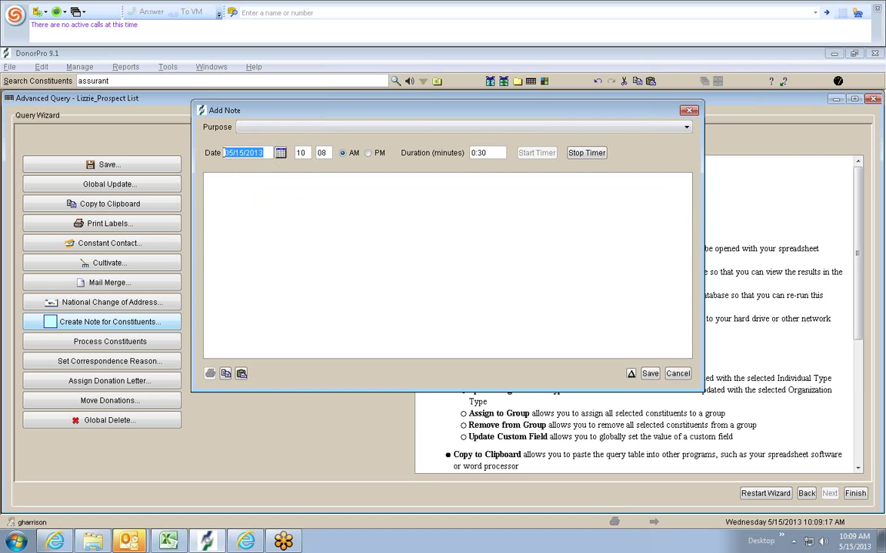
left_click(280, 211)
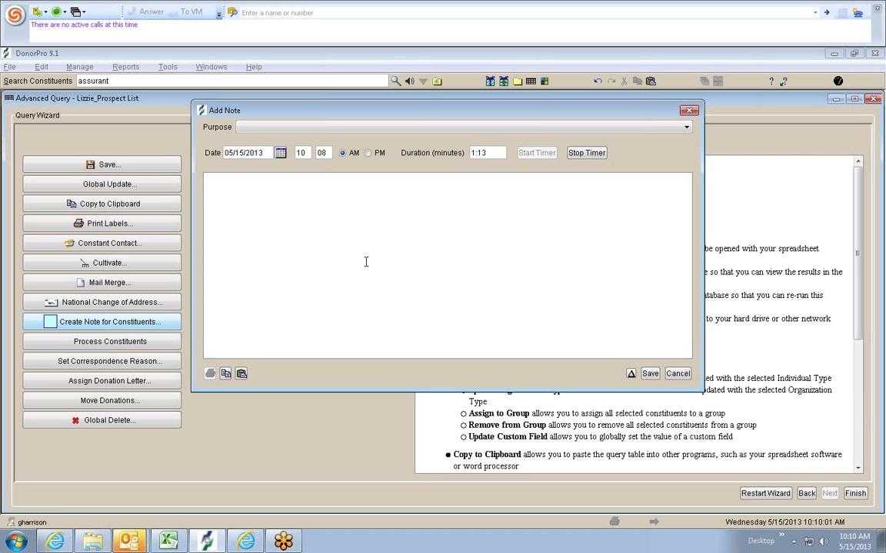
left_click(678, 374)
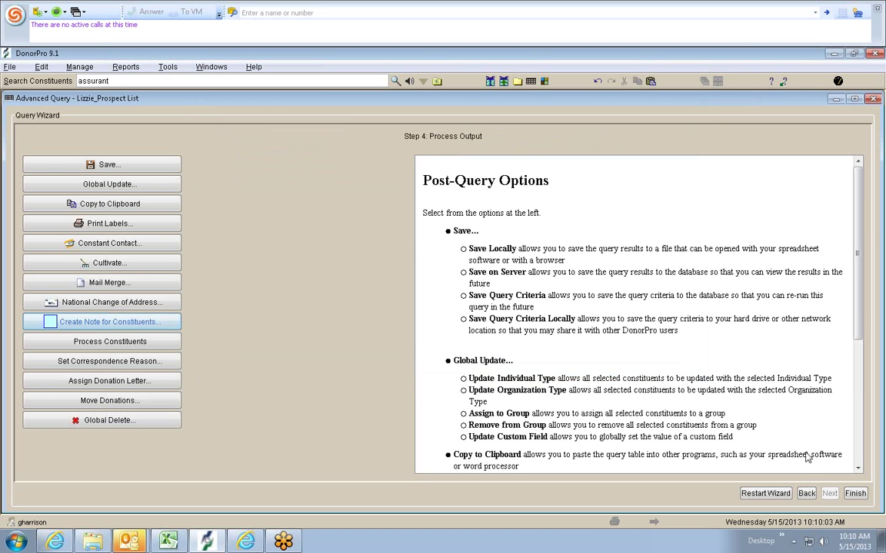
- Restart the wizard at Step 1: Select Query Type and delete the old Search Constituents text
left_click(805, 494)
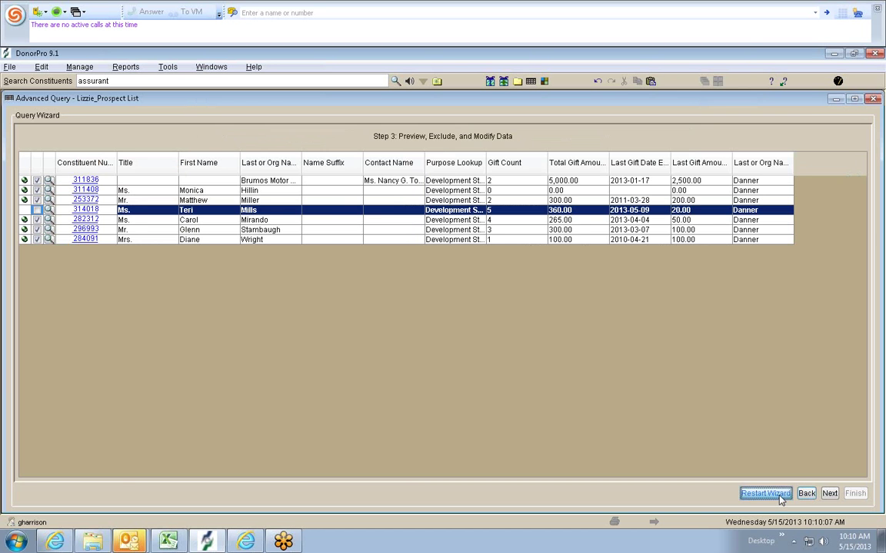
left_click(781, 500)
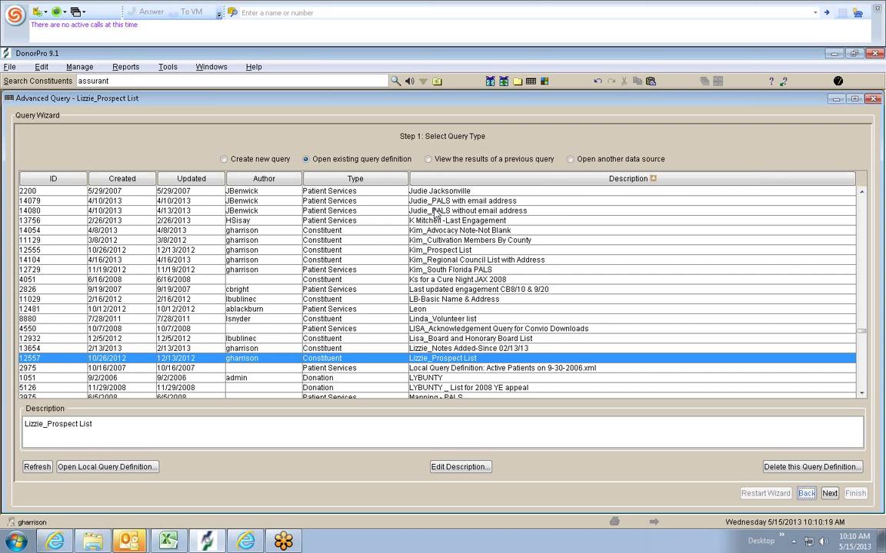
left_click_drag(78, 81, 87, 82)
key("ctrl+a")
key("BackSpace")
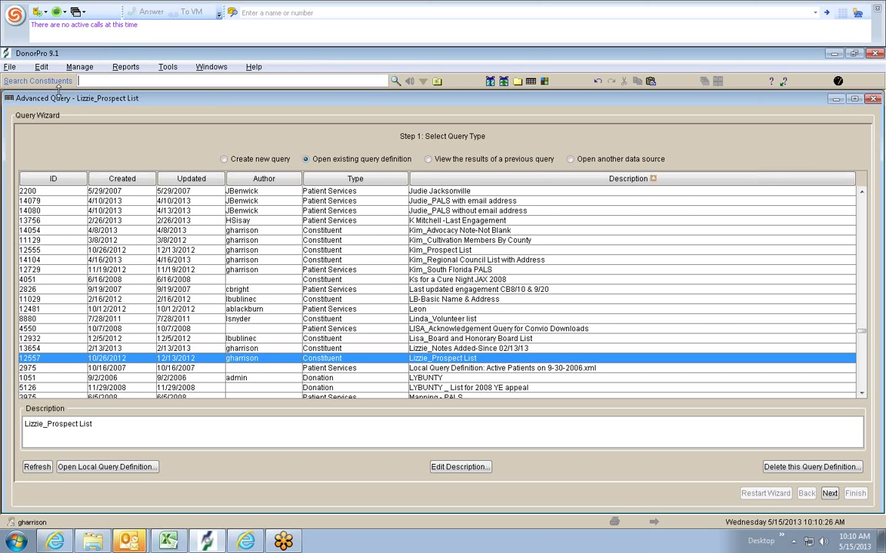
- Search constituents by the person's name and open the individual VIP's record, not the company's
key("Return")
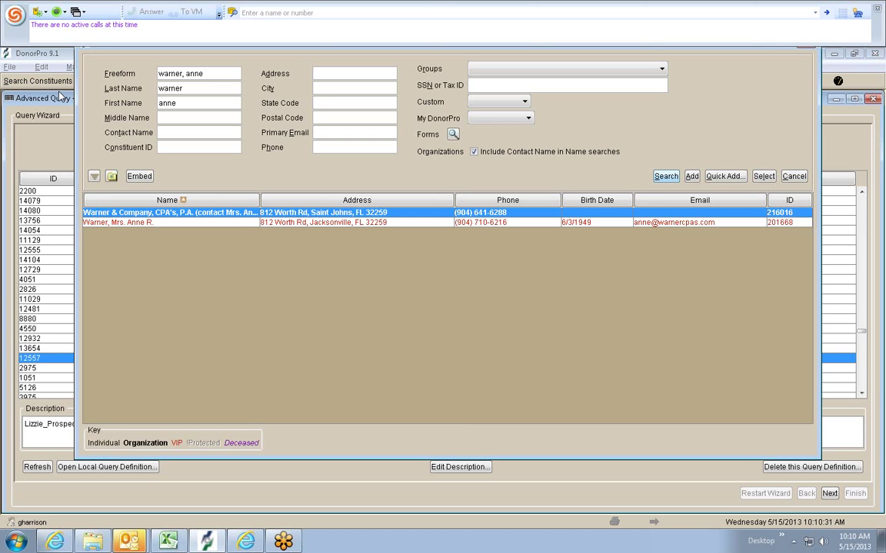
left_click(781, 222)
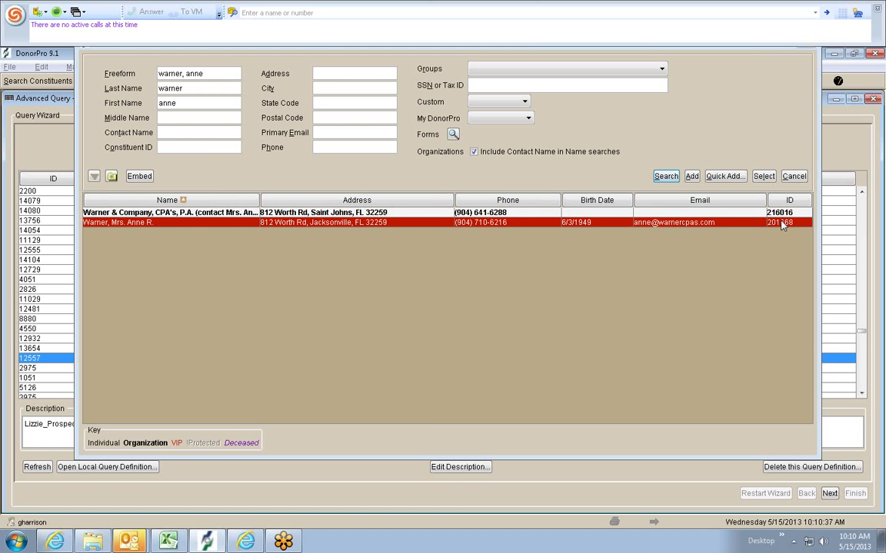
double_click(781, 223)
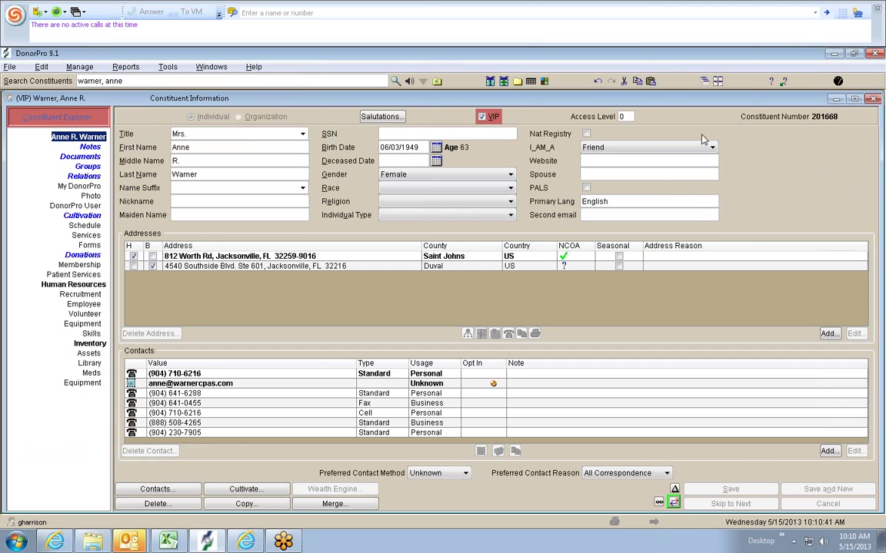
- Bring up the Tallahassee KickOff Attendees workbook and select the 14 constituent numbers in A2:A15, then A1 and D12:D13
left_click(168, 542)
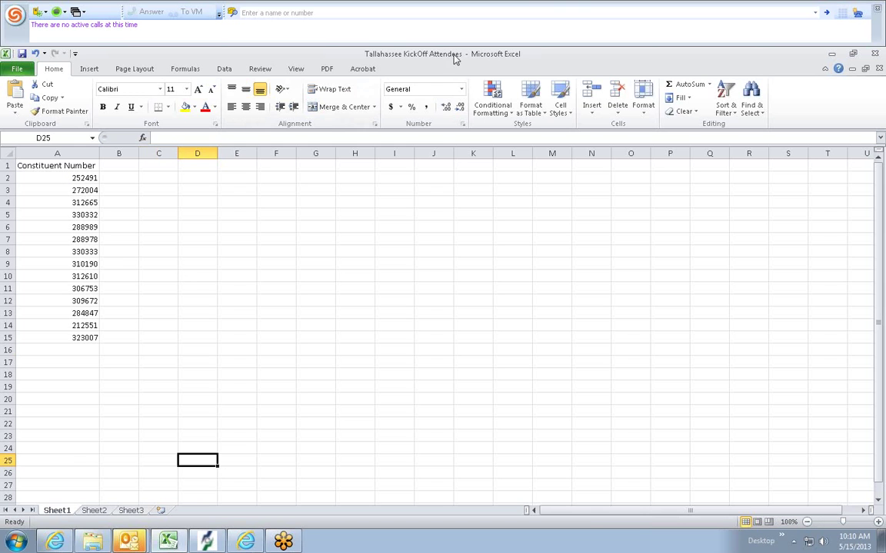
left_click_drag(84, 178, 81, 339)
left_click(46, 434)
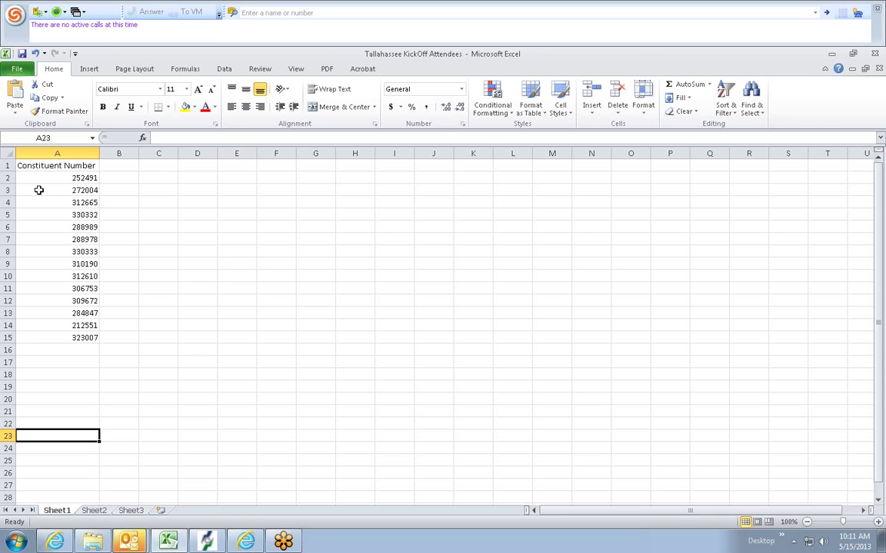
left_click(57, 163)
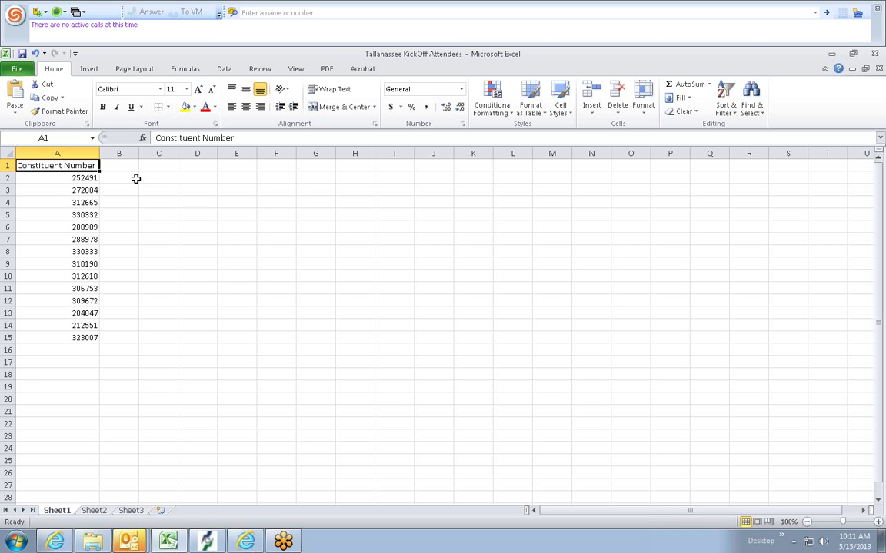
left_click_drag(197, 300, 190, 312)
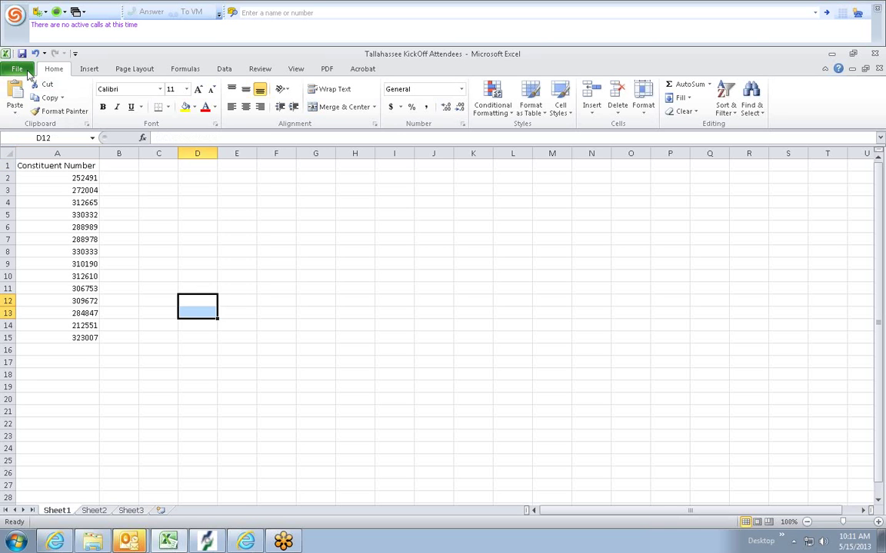
- Cancel the Save As dialog and return to the worksheet without saving
left_click(26, 69)
key("Escape")
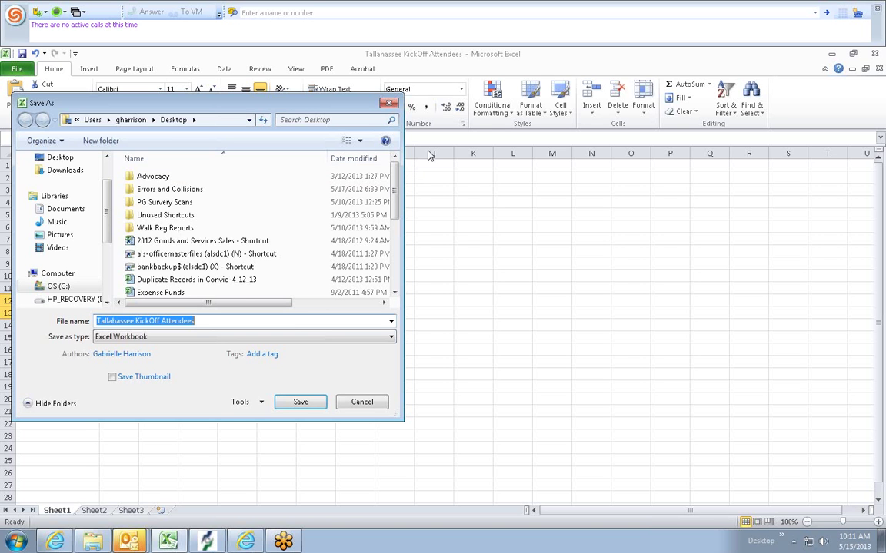
left_click(390, 104)
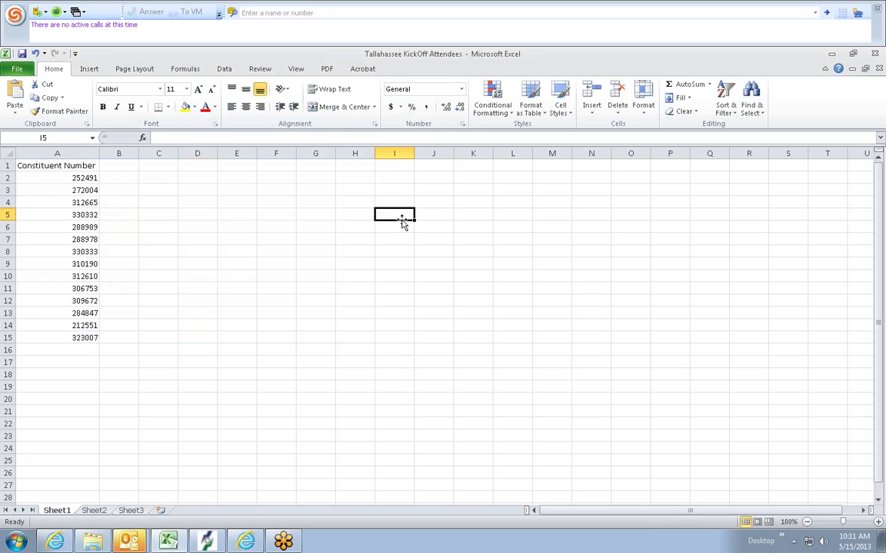
left_click(397, 312)
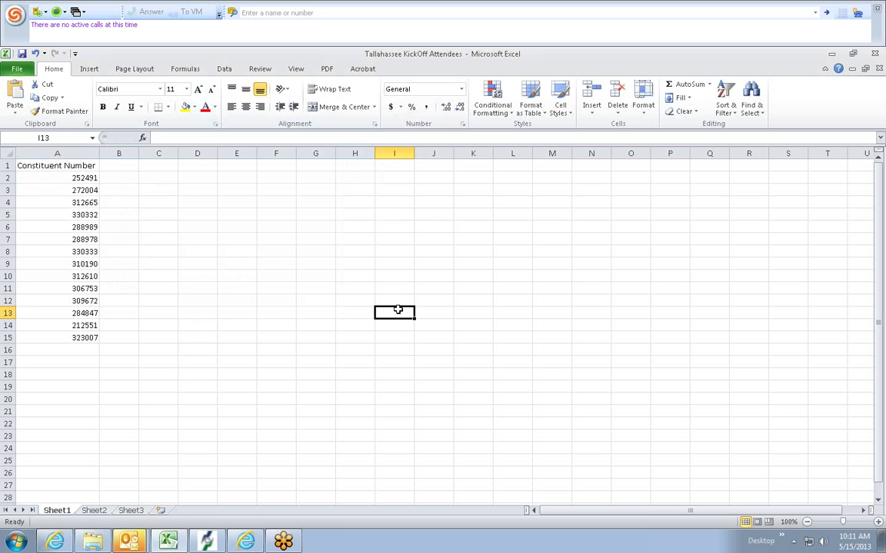
- Glance at the constituent record in DonorPro, then return to the Tallahassee KickOff Attendees workbook
left_click(215, 545)
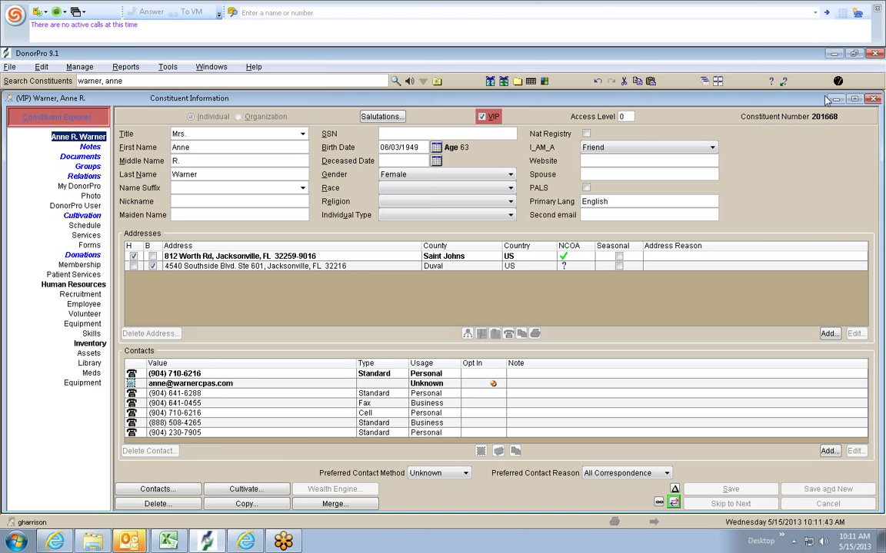
left_click(158, 491)
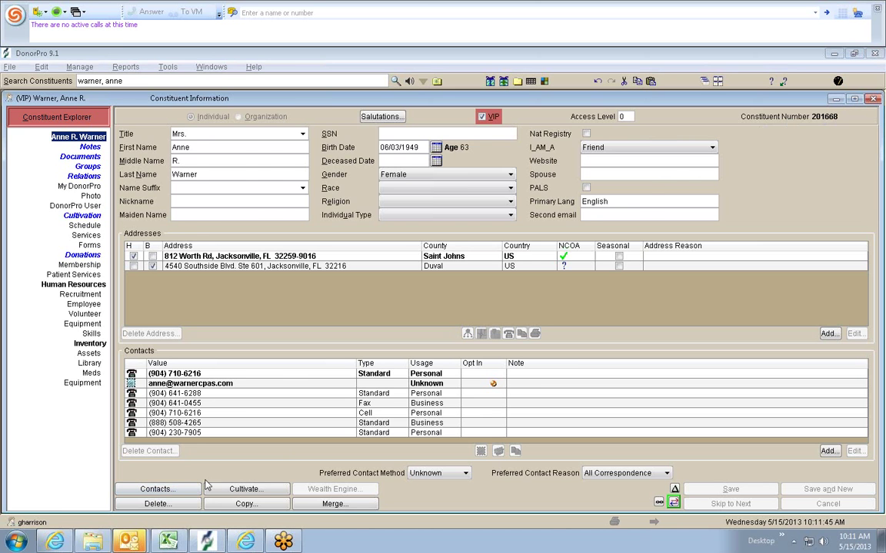
left_click(168, 541)
left_click(81, 166)
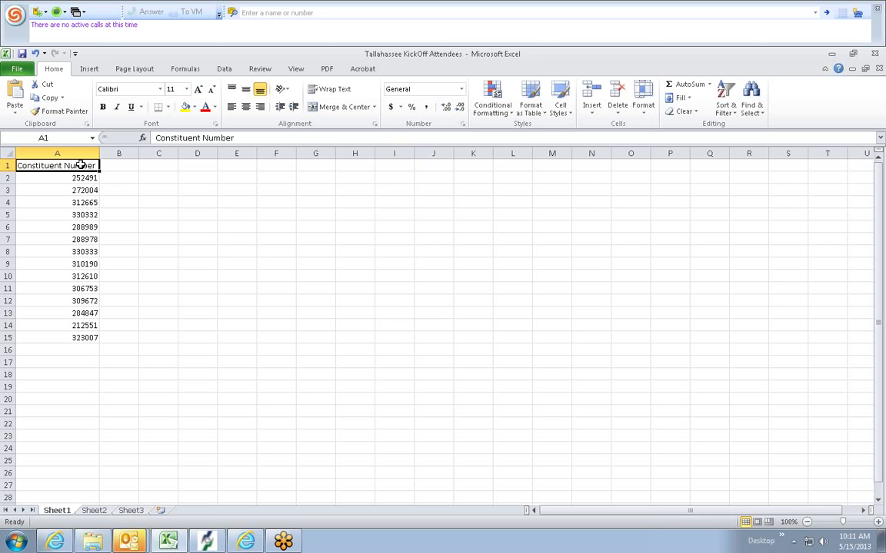
left_click(318, 316)
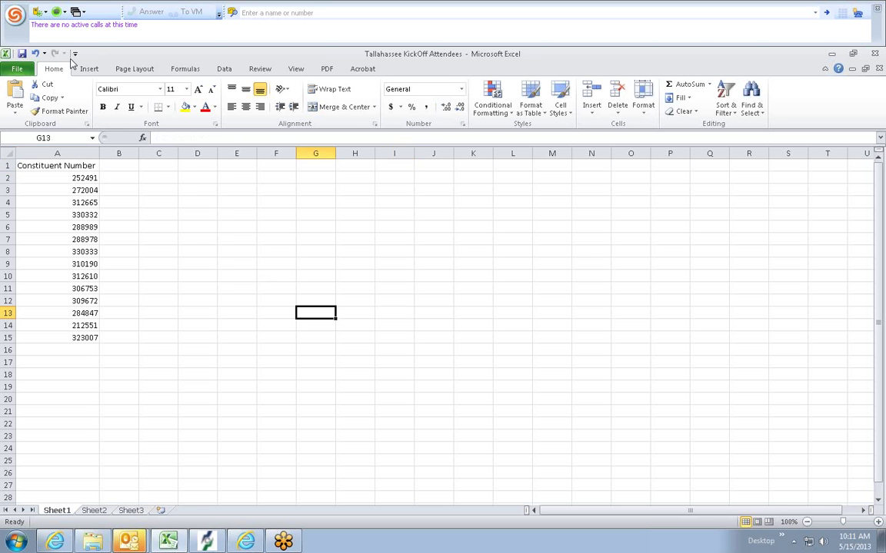
- Save the workbook to the Desktop as CSV (Comma delimited), keeping only the active sheet
left_click(18, 69)
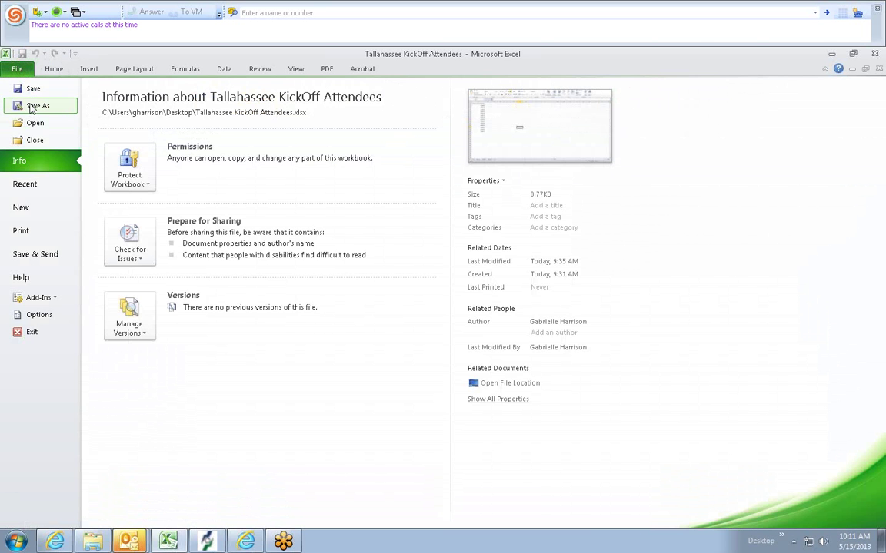
left_click(35, 106)
left_click(389, 339)
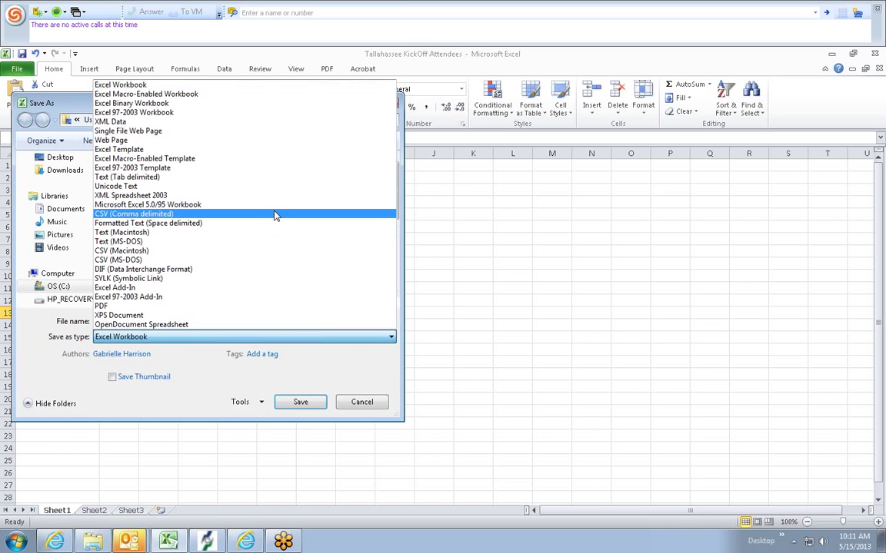
left_click(275, 214)
left_click(59, 159)
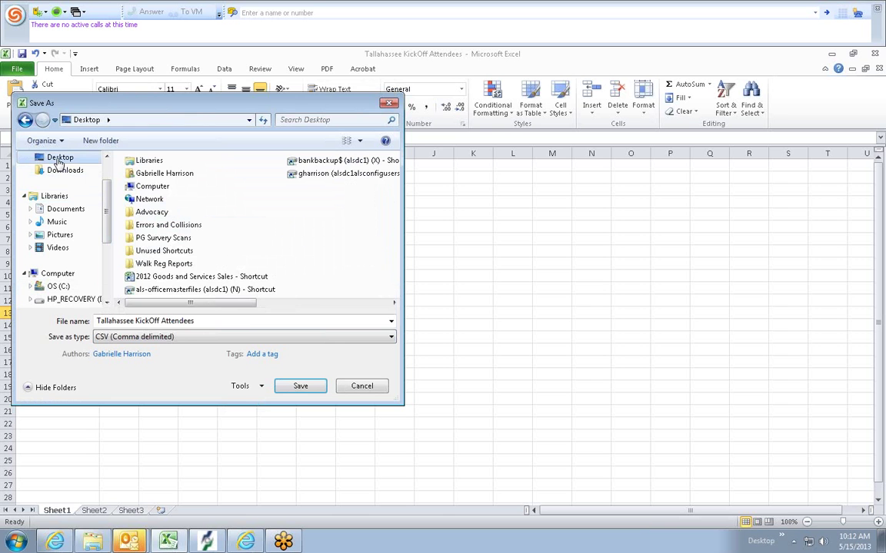
left_click(295, 388)
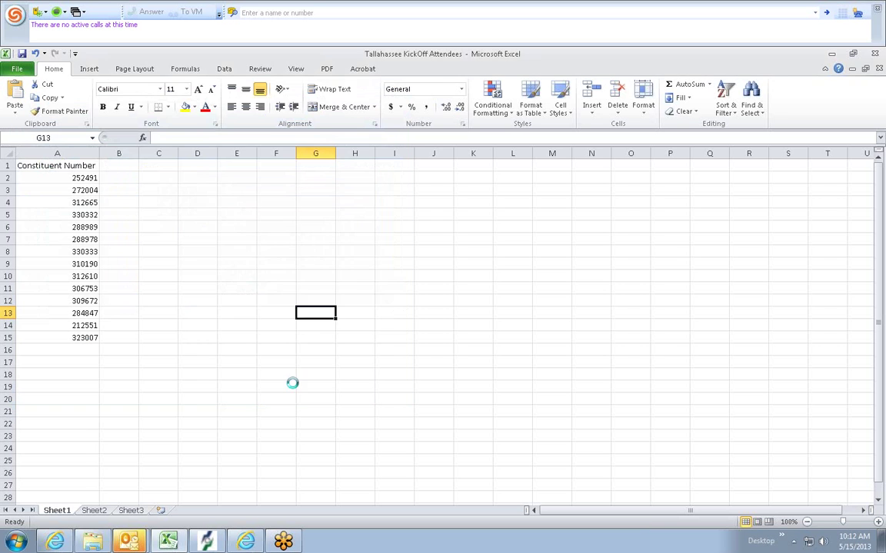
left_click(421, 324)
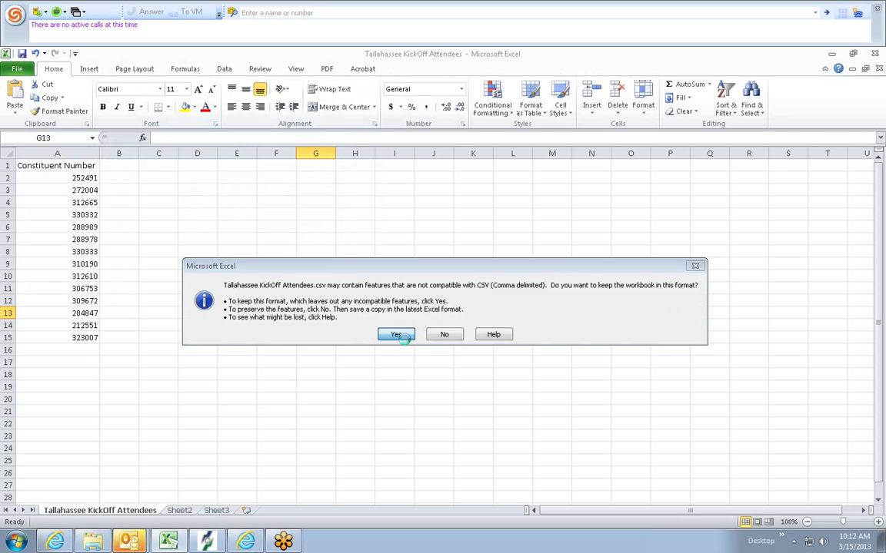
left_click(401, 337)
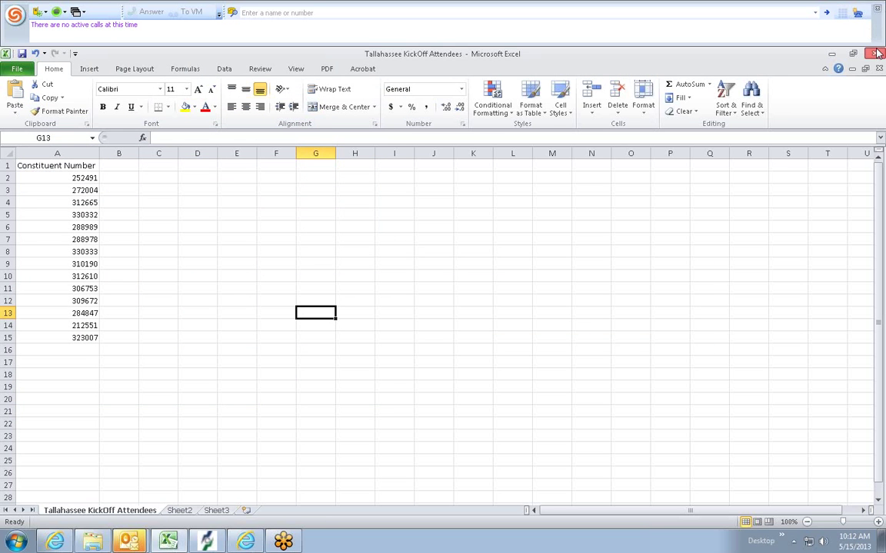
- Close Excel, saving changes over the existing CSV file and keeping CSV format
left_click(874, 53)
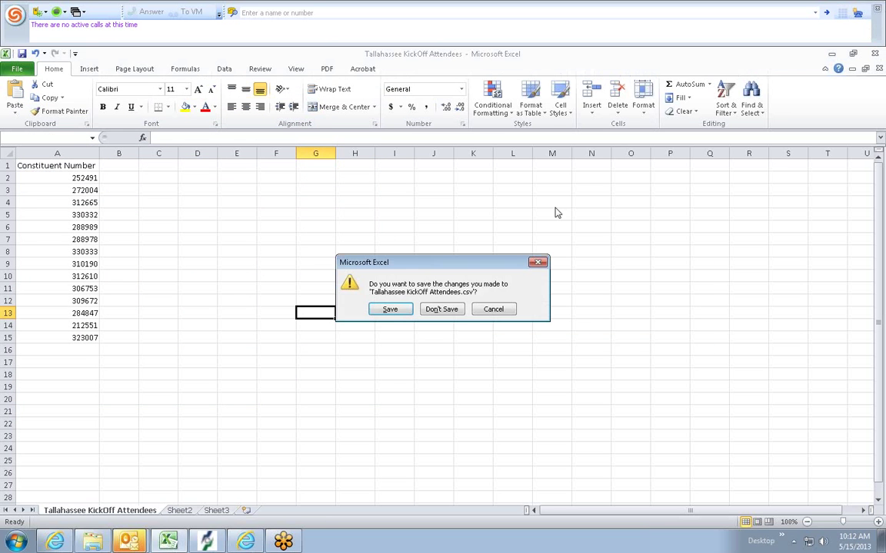
left_click(389, 309)
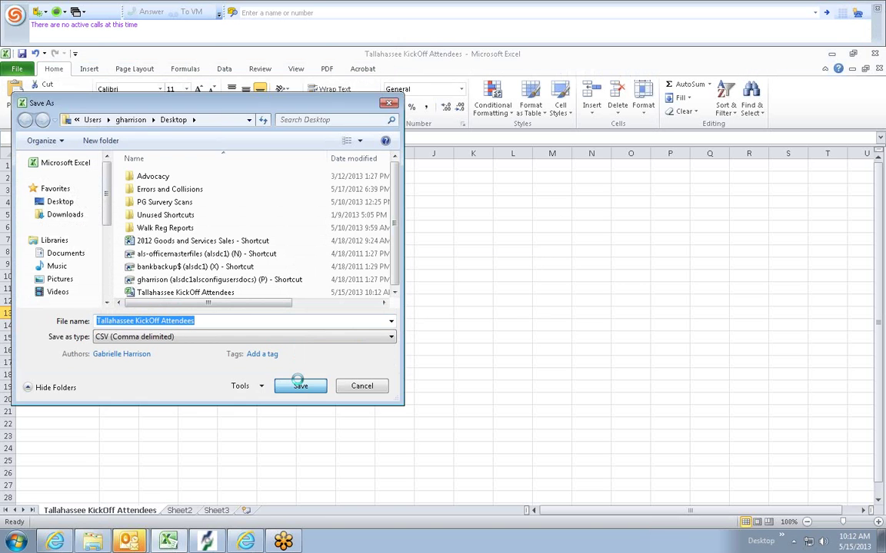
left_click(300, 386)
left_click(478, 298)
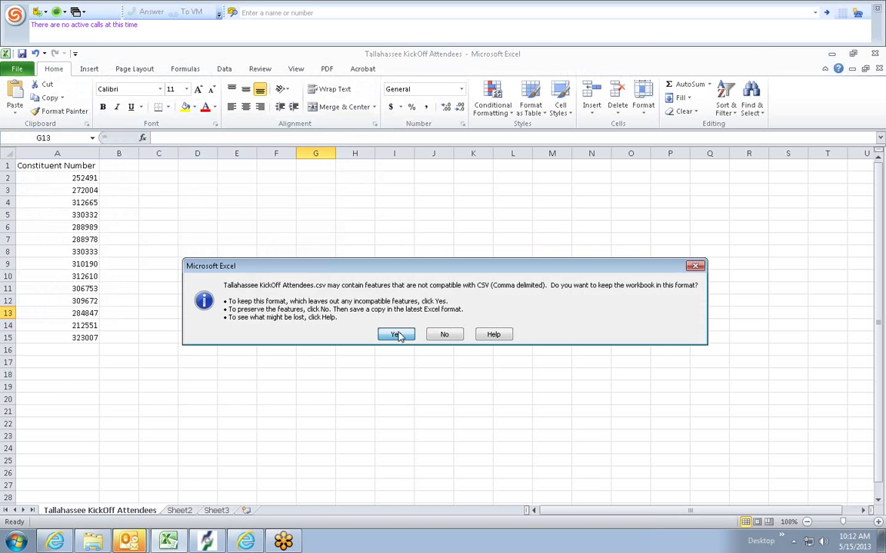
left_click(397, 332)
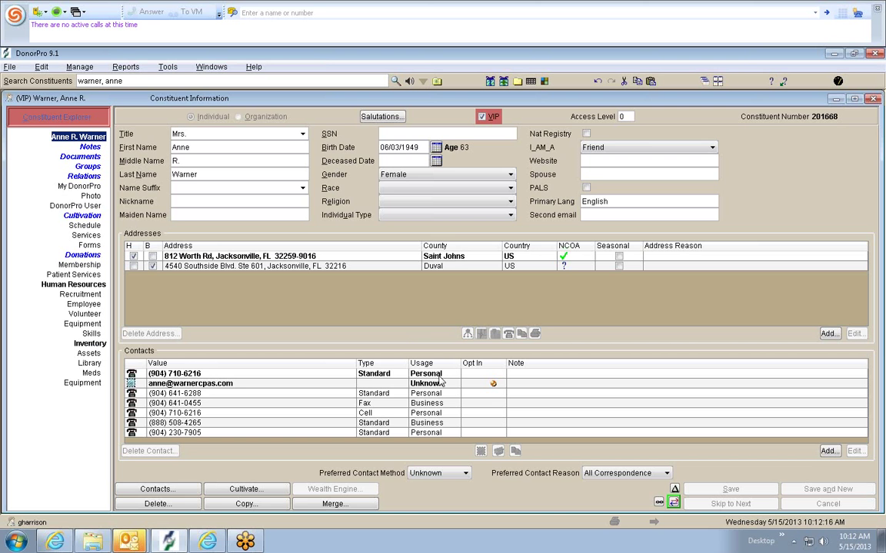
- Close the Constituent Information record and the previous Advanced Query window
left_click(870, 100)
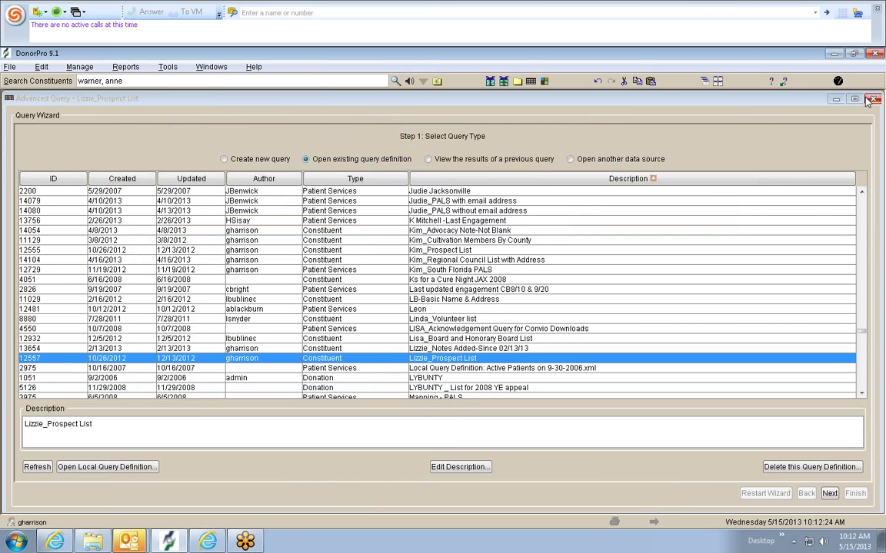
left_click(872, 101)
left_click(125, 67)
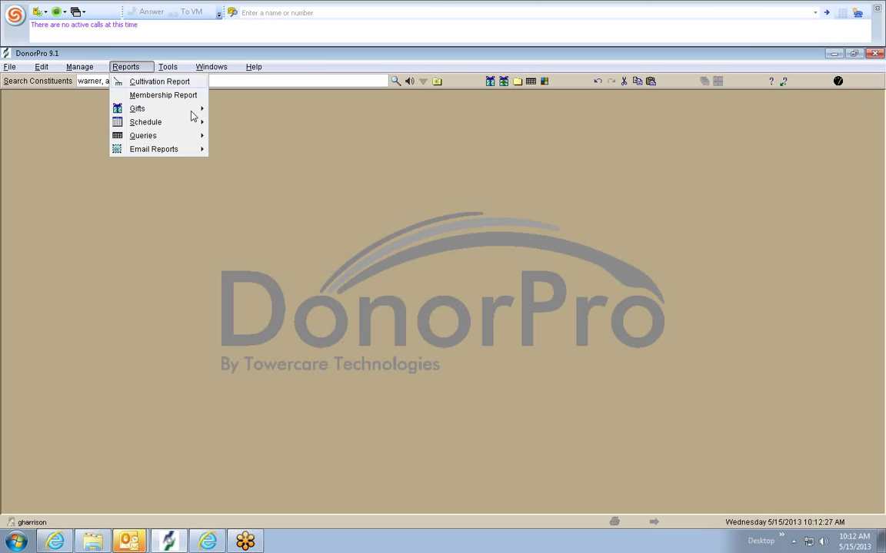
left_click(313, 168)
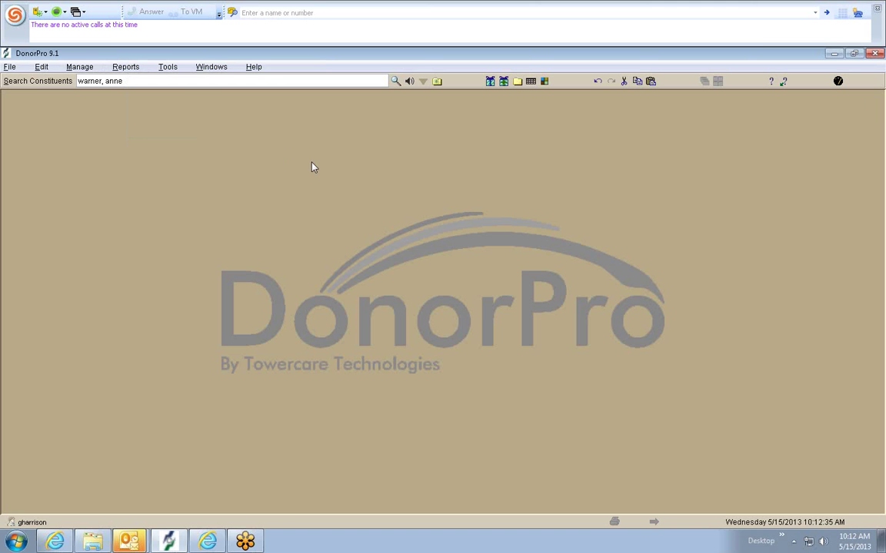
- Launch the Advanced Query Wizard from Reports > Queries
left_click(128, 69)
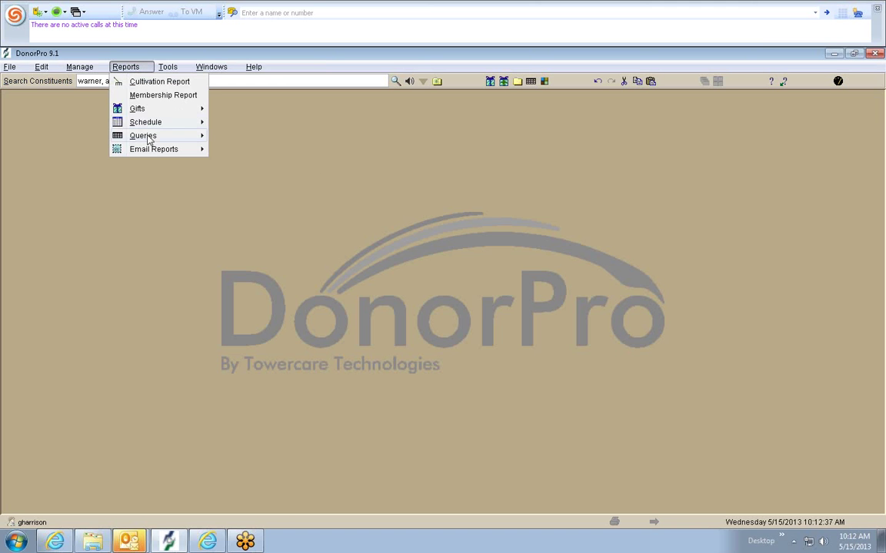
mouse_move(146, 135)
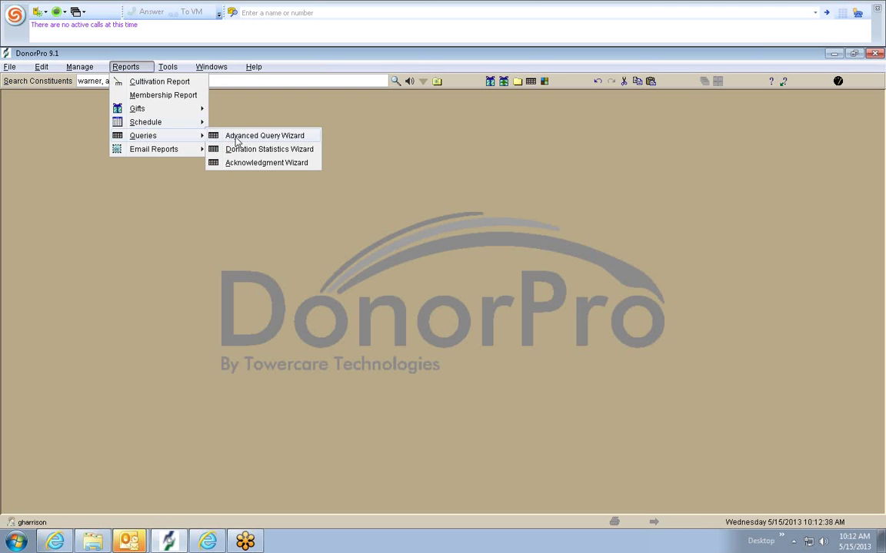
left_click(235, 137)
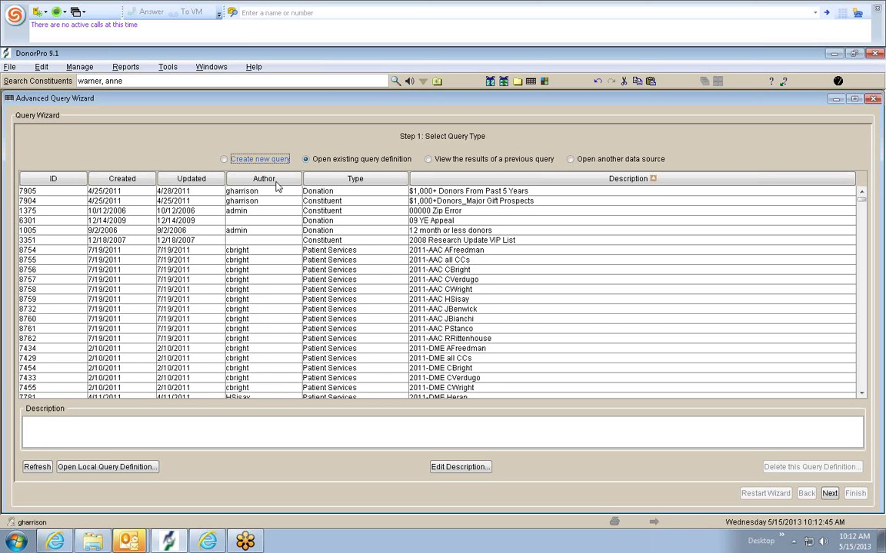
- Load Tallahassee KickOff Attendees.csv from the Desktop as another data source and advance to the preview
left_click(573, 161)
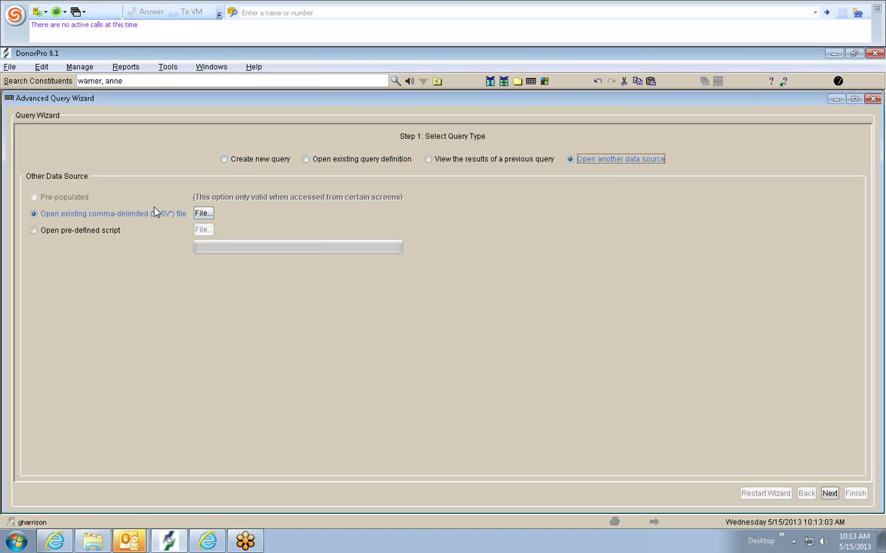
left_click(203, 215)
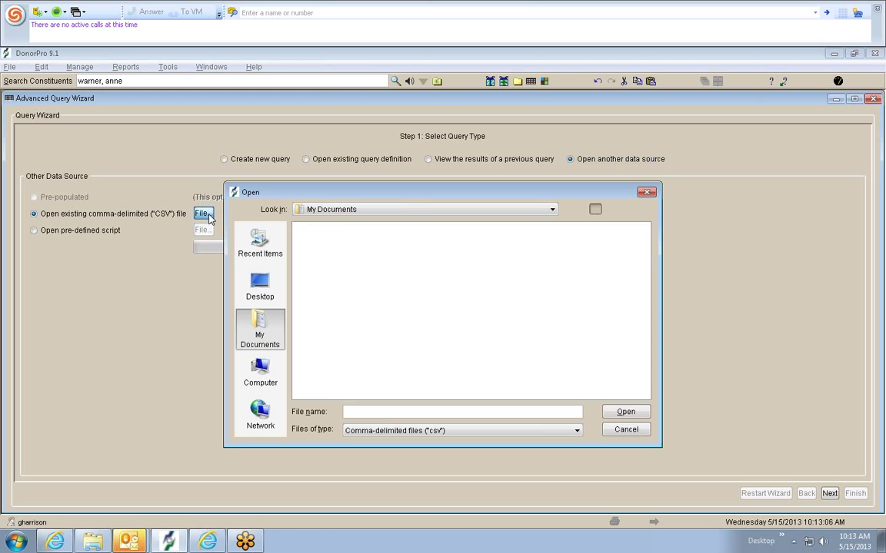
left_click(259, 286)
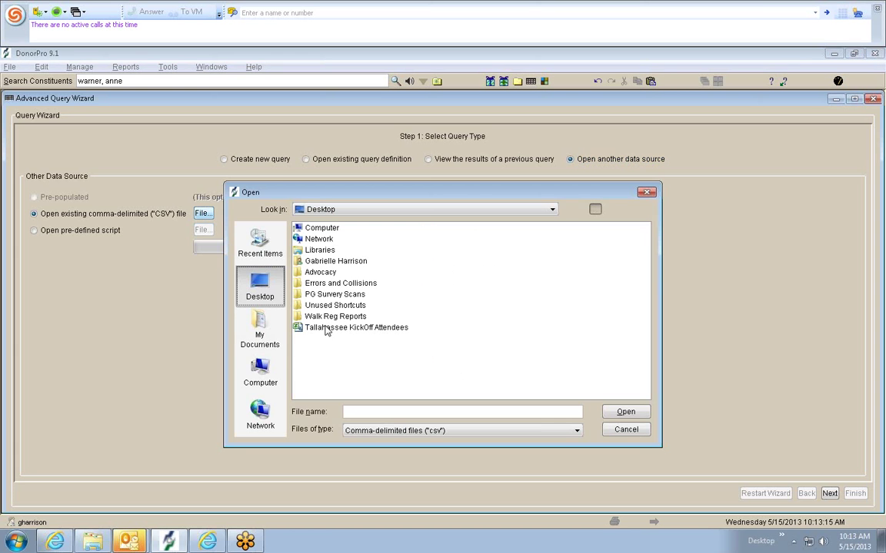
double_click(326, 329)
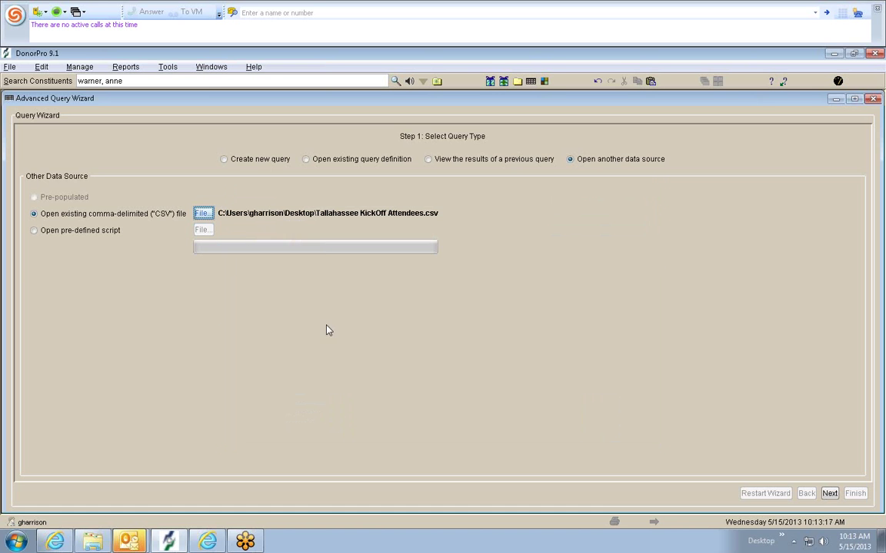
left_click(829, 493)
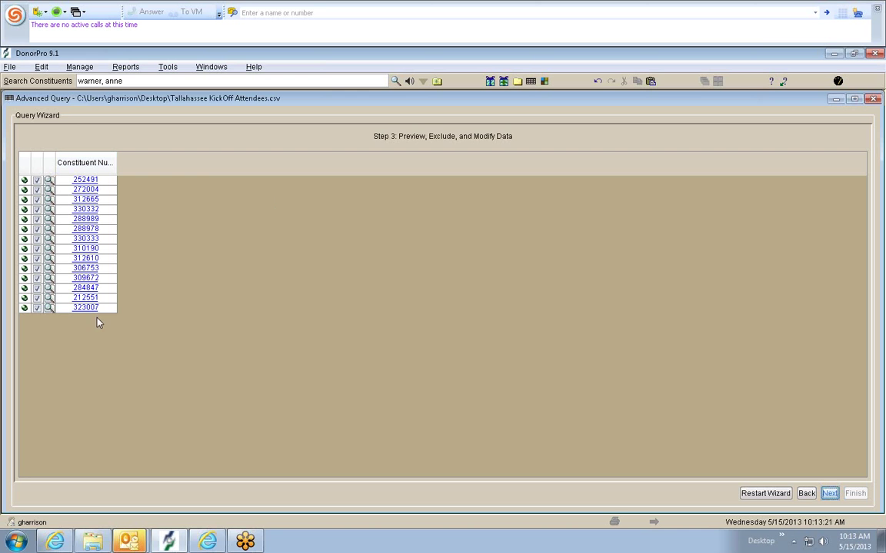
- Review the second constituent's full record and Query Details, then advance to Step 4
left_click(86, 189)
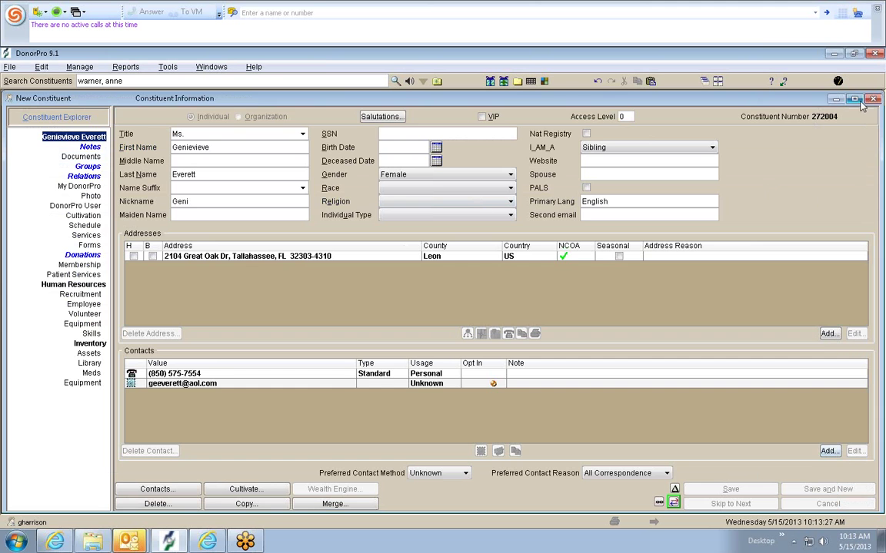
left_click(873, 99)
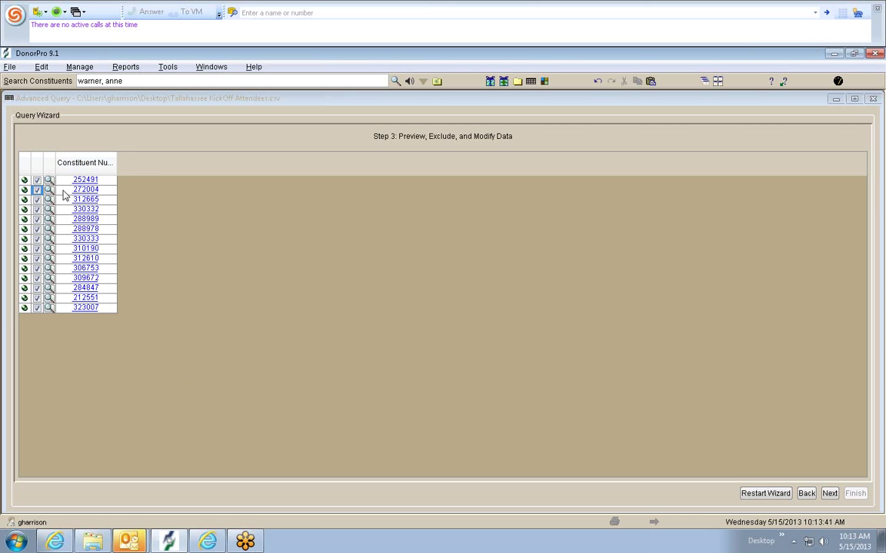
left_click(48, 189)
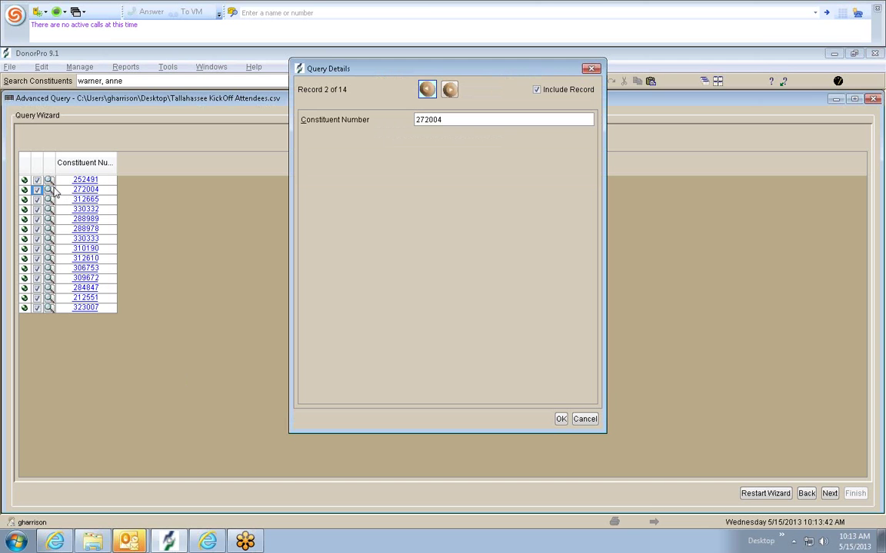
left_click(591, 68)
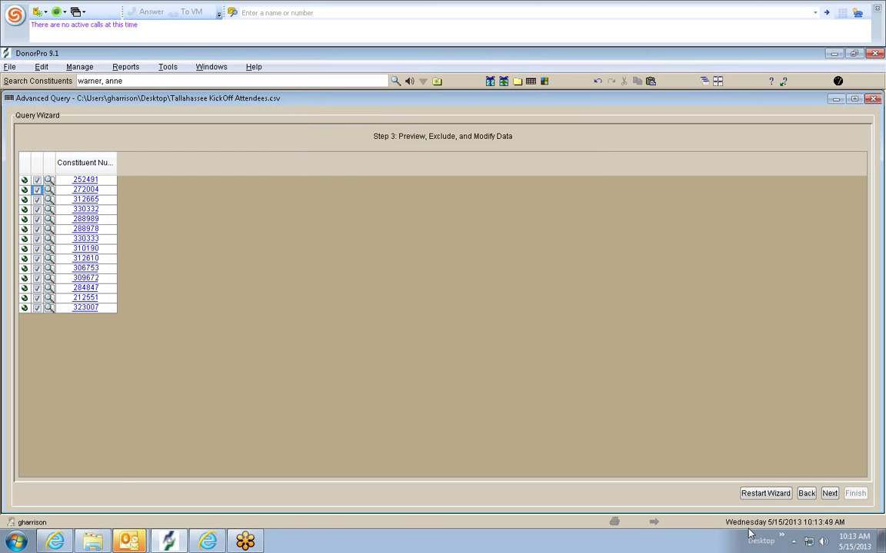
left_click(829, 494)
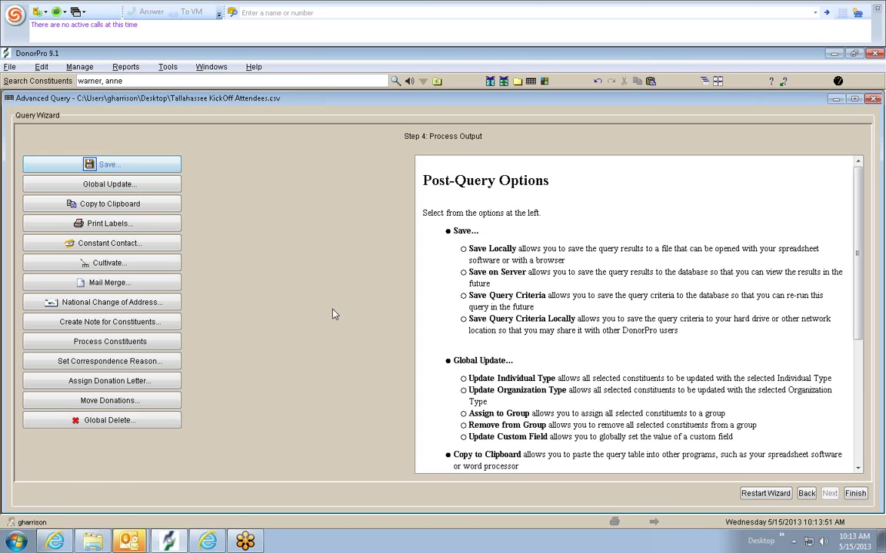
left_click(156, 344)
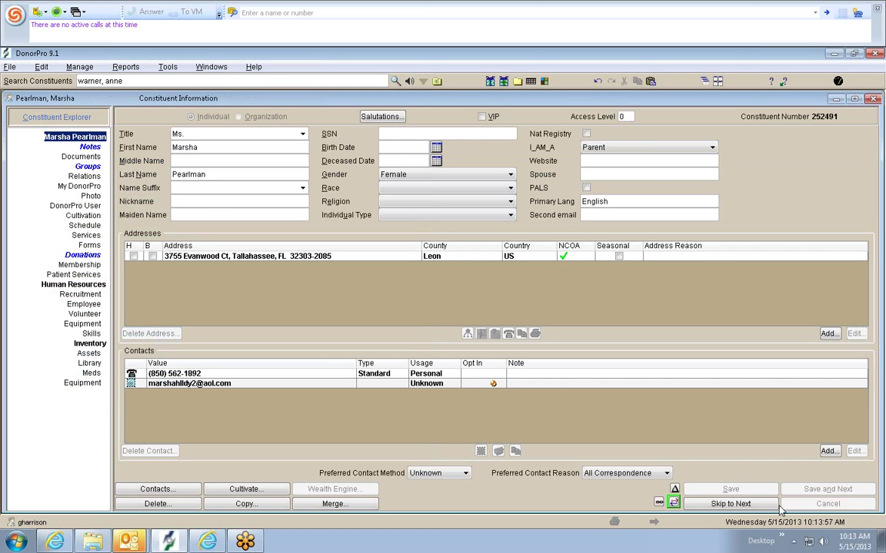
left_click(766, 505)
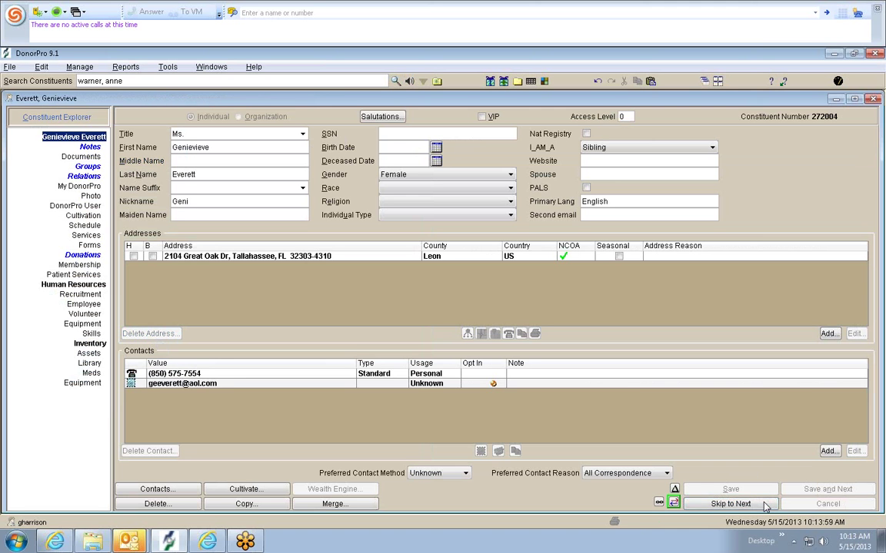
left_click(731, 504)
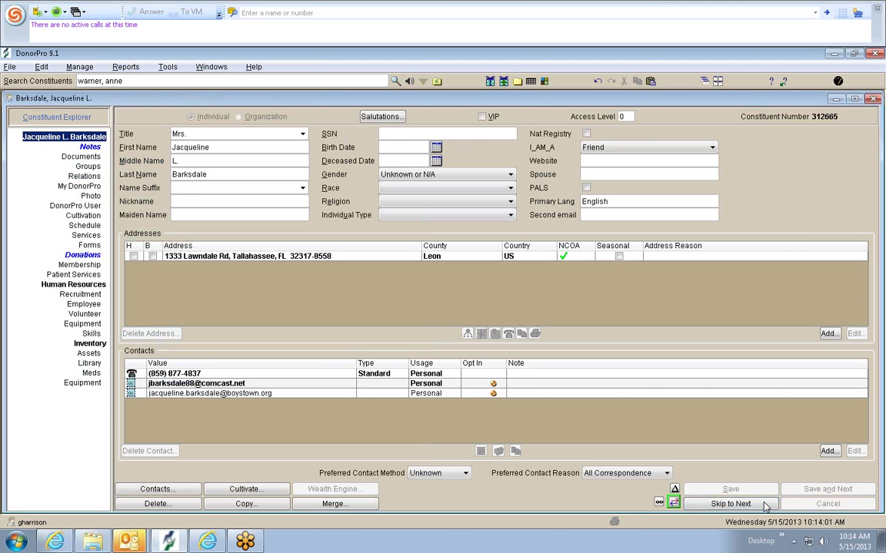
left_click(730, 504)
left_click(766, 504)
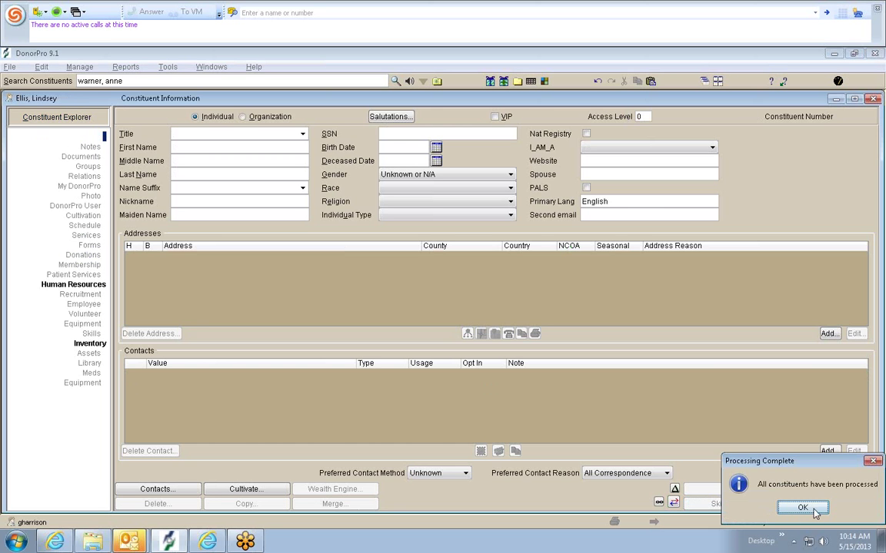
left_click(800, 507)
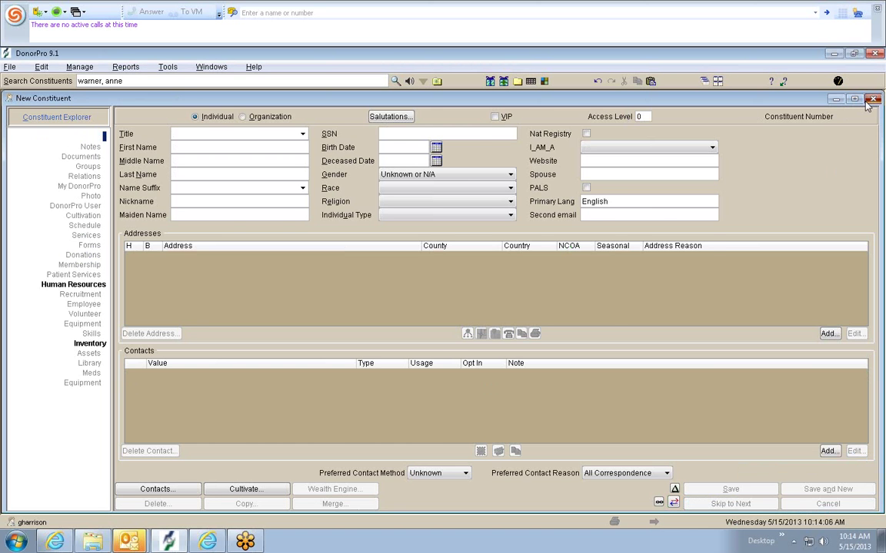
left_click(873, 98)
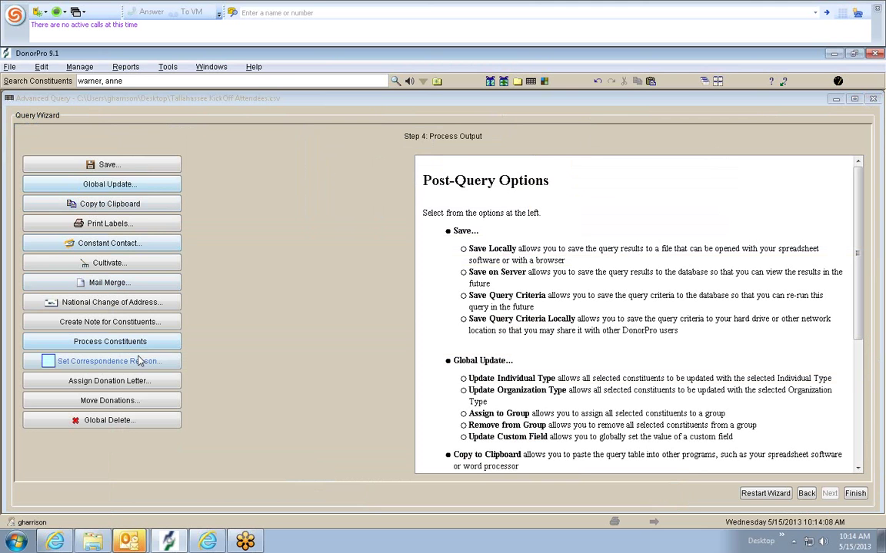
- Open a Create Note for Constituents form, discard it, and go back to the preview step
left_click(133, 322)
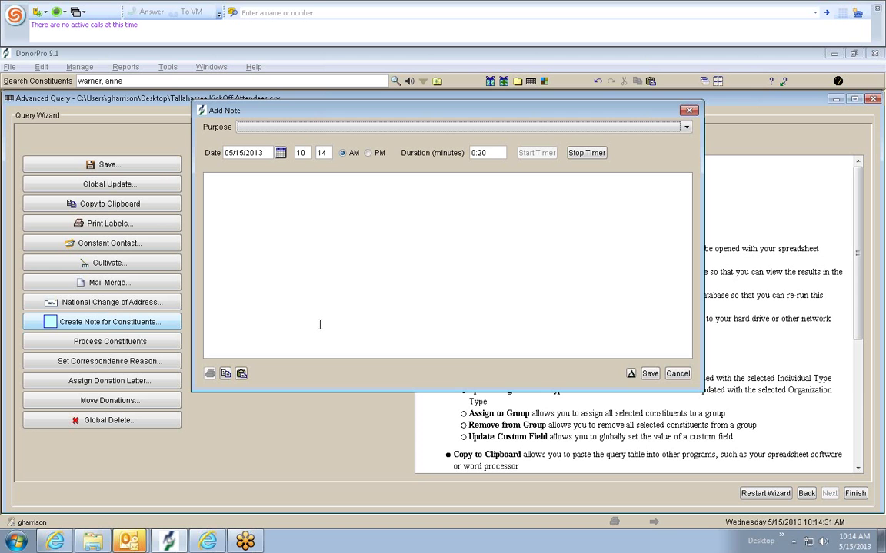
left_click(688, 373)
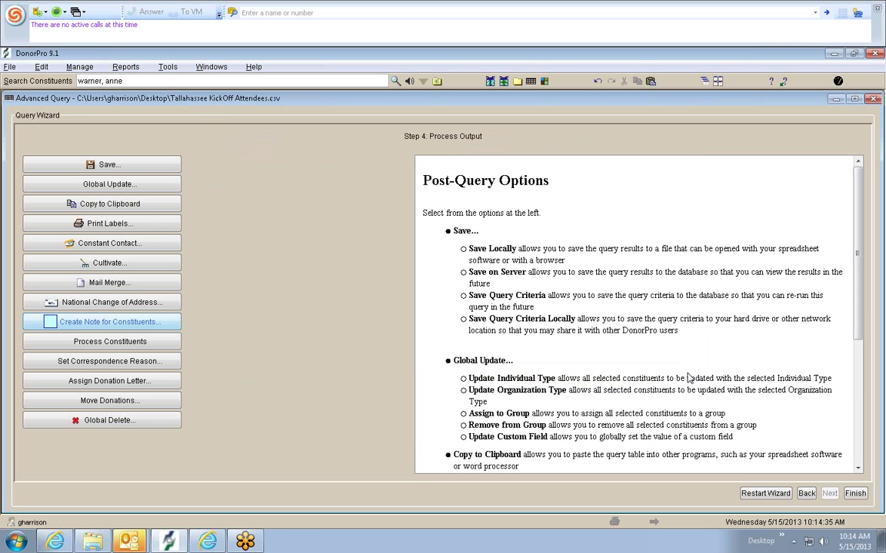
left_click(807, 494)
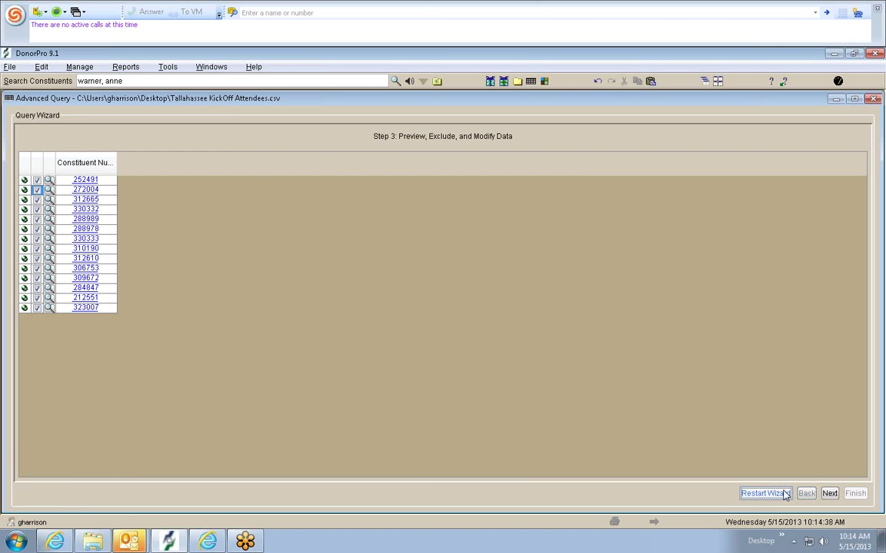
- Restart the wizard at Step 1 with 'Open another data source' selected and browse for the CSV
left_click(786, 494)
left_click(262, 159)
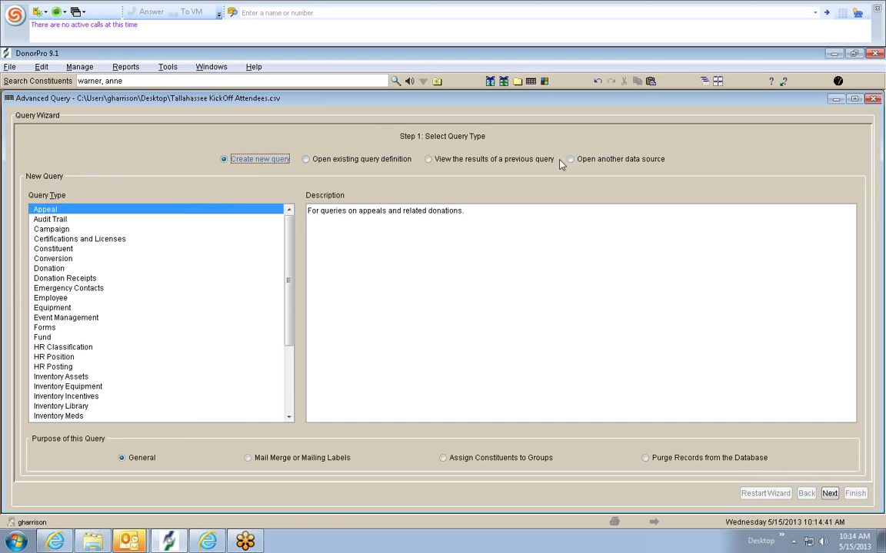
left_click(570, 160)
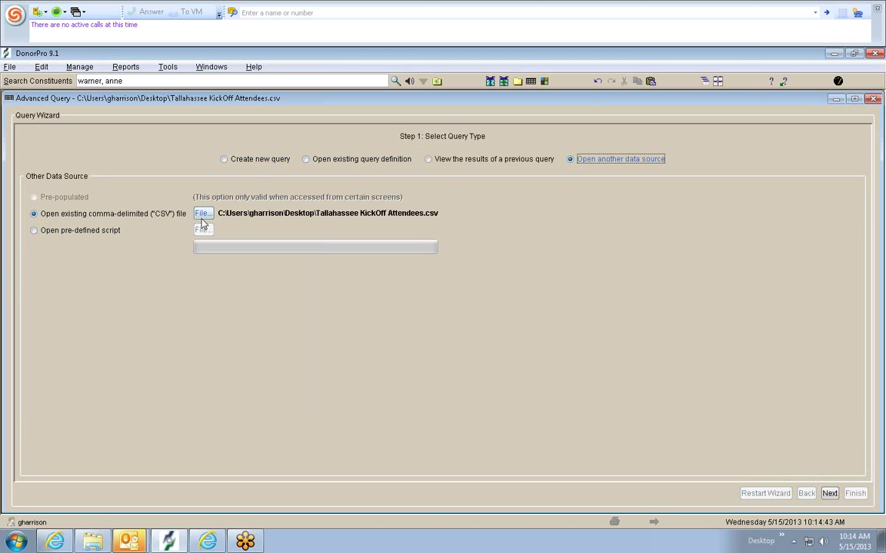
left_click(201, 214)
- Reload Tallahassee KickOff Attendees from the Desktop and advance past the 14-number preview
left_click(246, 286)
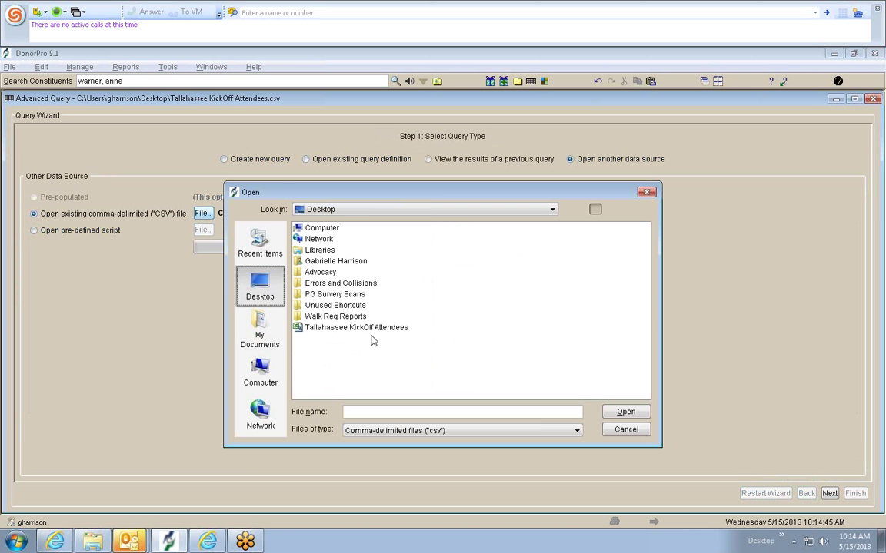
double_click(367, 327)
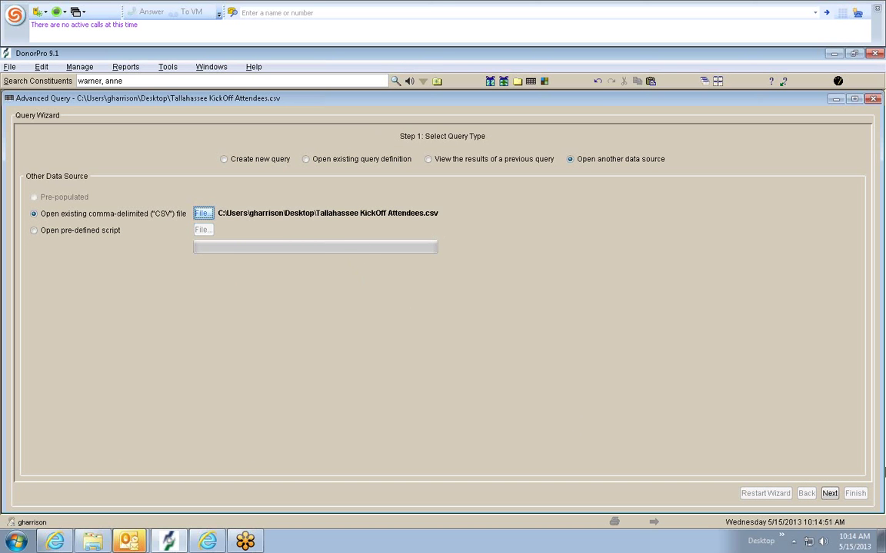
left_click(831, 495)
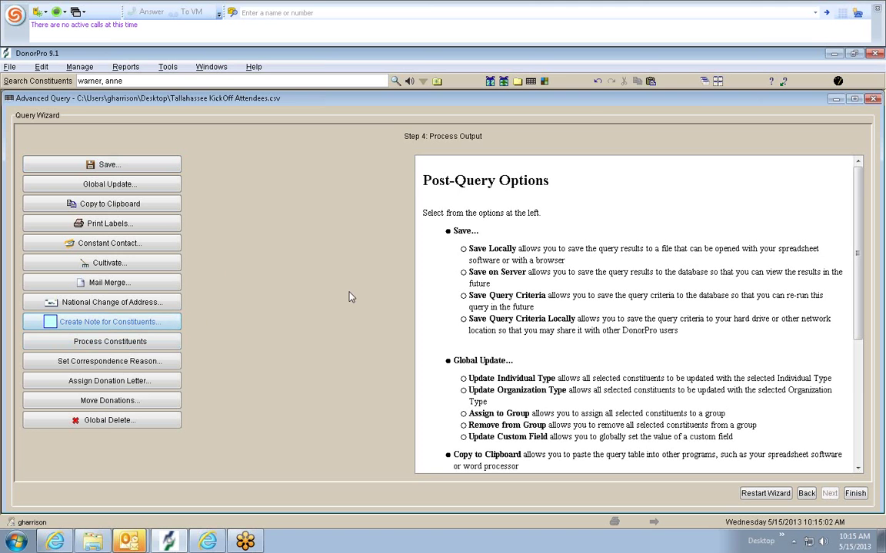
- Open another Add Note form for the constituents, close it unsaved, then show the Reports menu
left_click(153, 323)
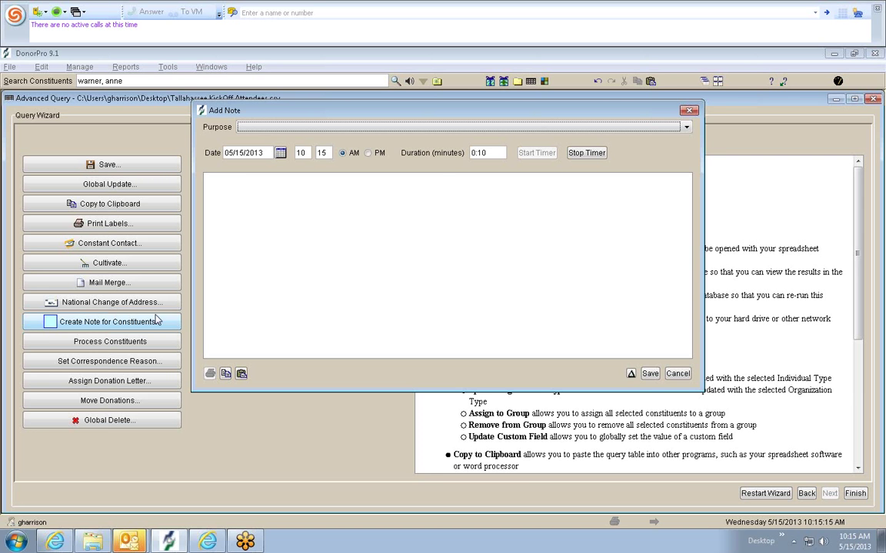
left_click(620, 100)
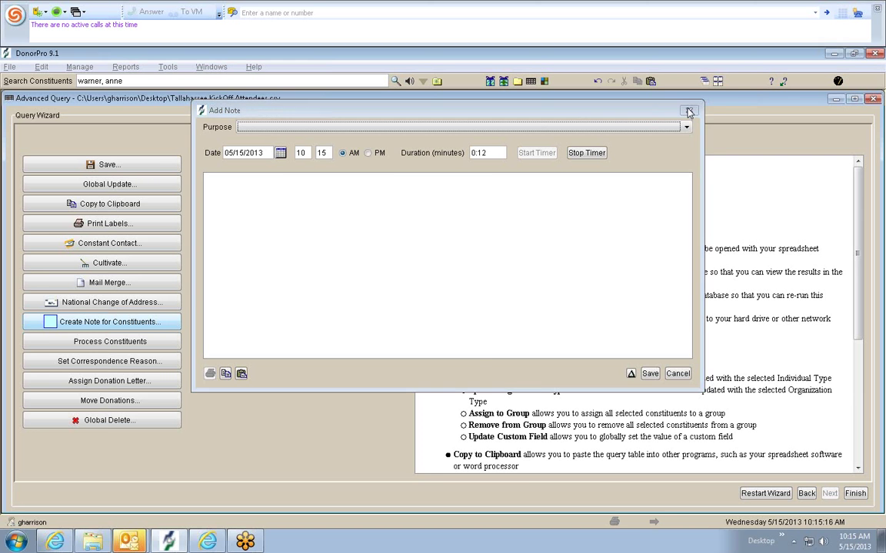
left_click(91, 71)
mouse_move(124, 68)
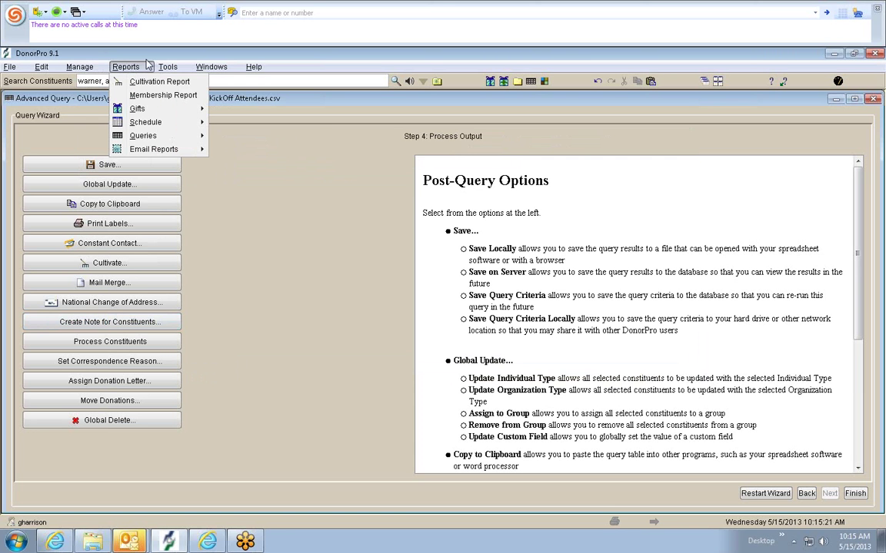
- Start a new Advanced Query Wizard and select 'Open existing query definition' at Step 1
mouse_move(171, 139)
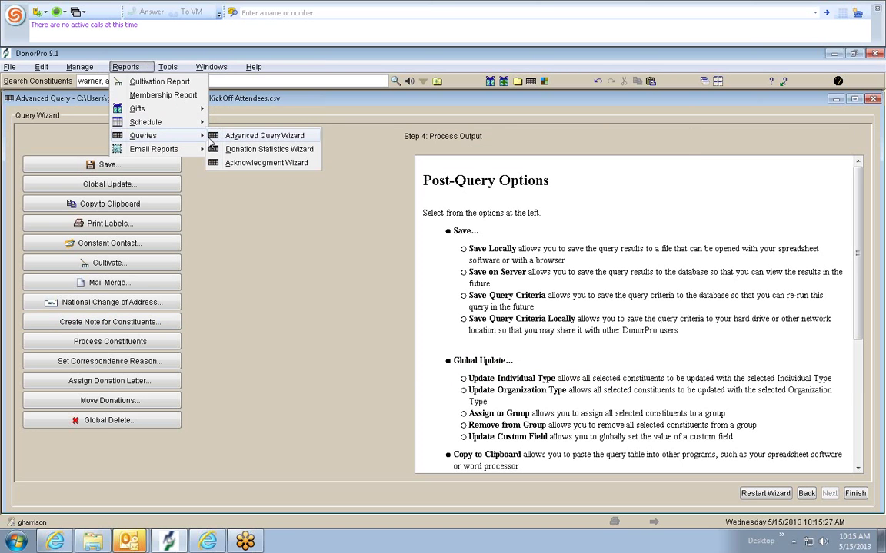
left_click(230, 137)
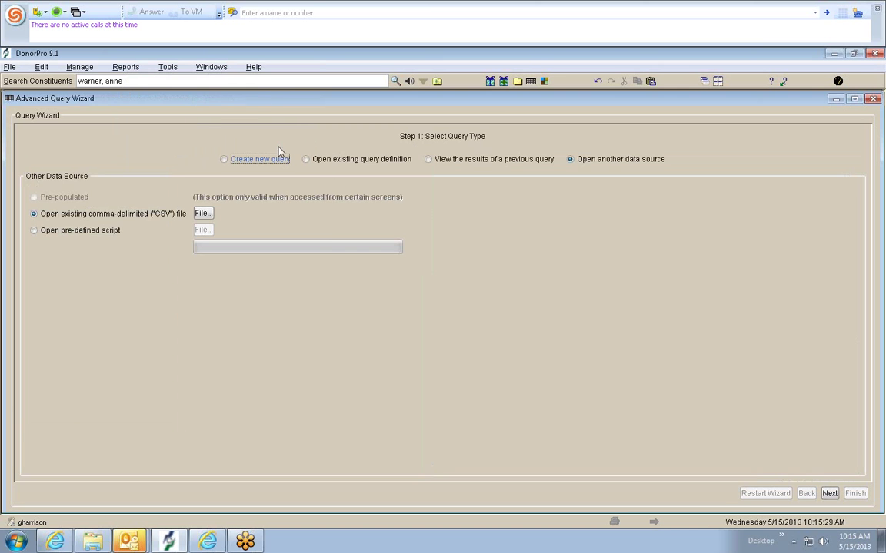
left_click(258, 158)
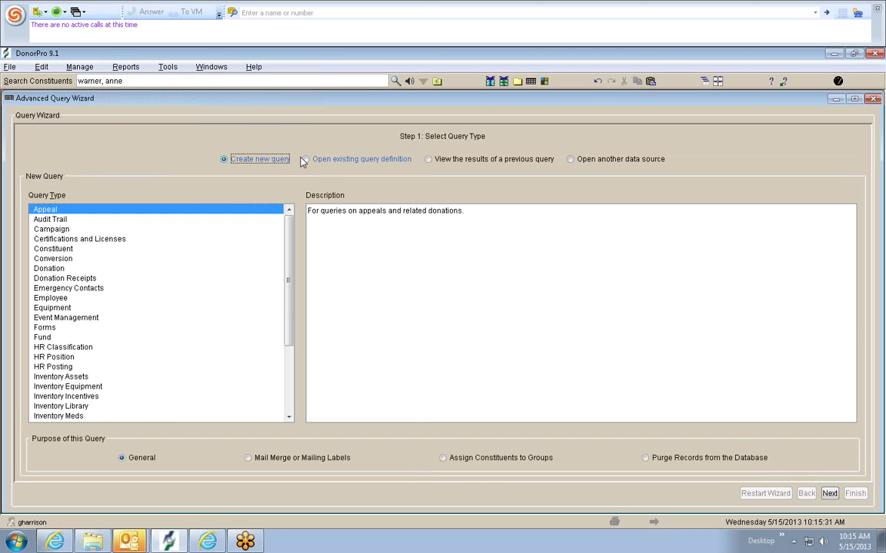
left_click(329, 164)
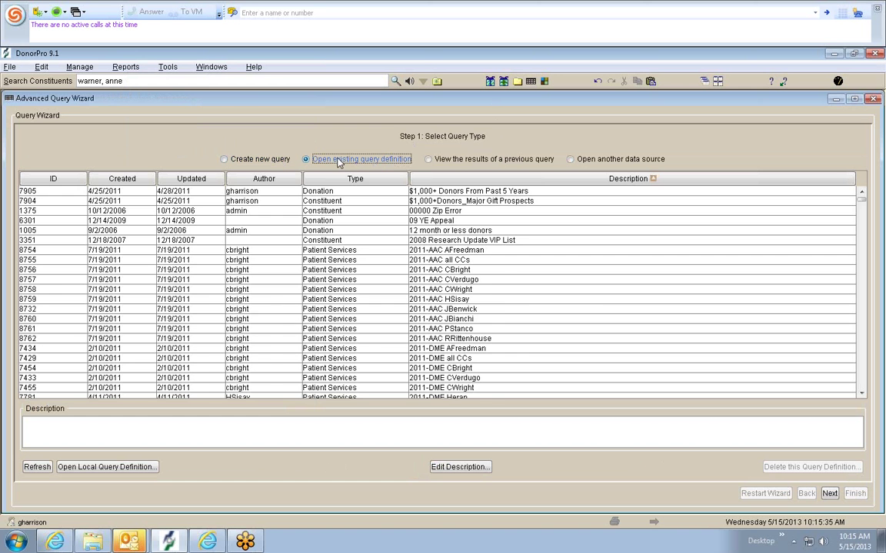
- Scroll through the saved query definitions, trying the list's right-click table options
left_click(498, 279)
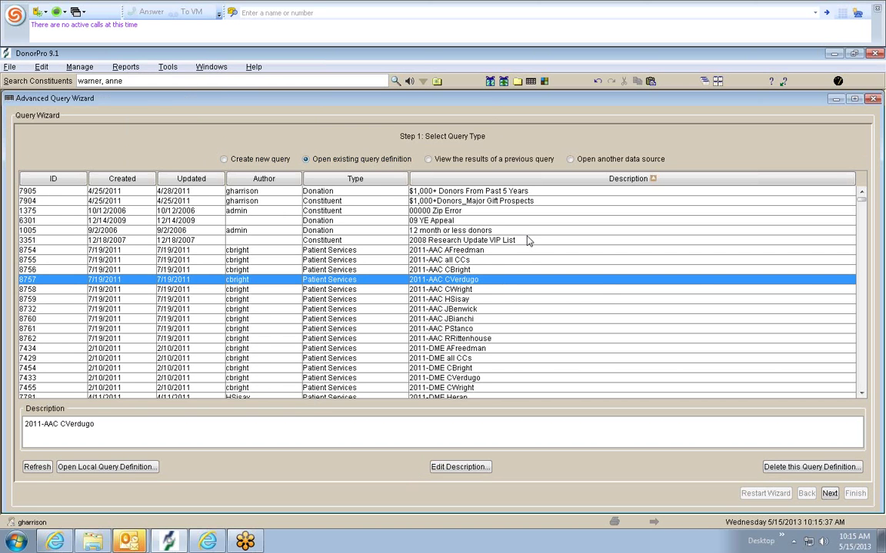
scroll(527, 253, "down", 15)
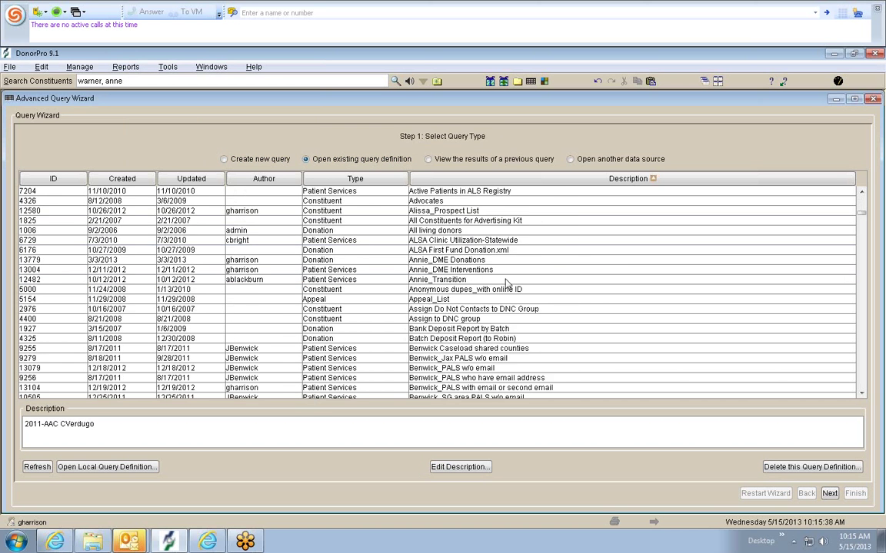
scroll(443, 239, "down", 10)
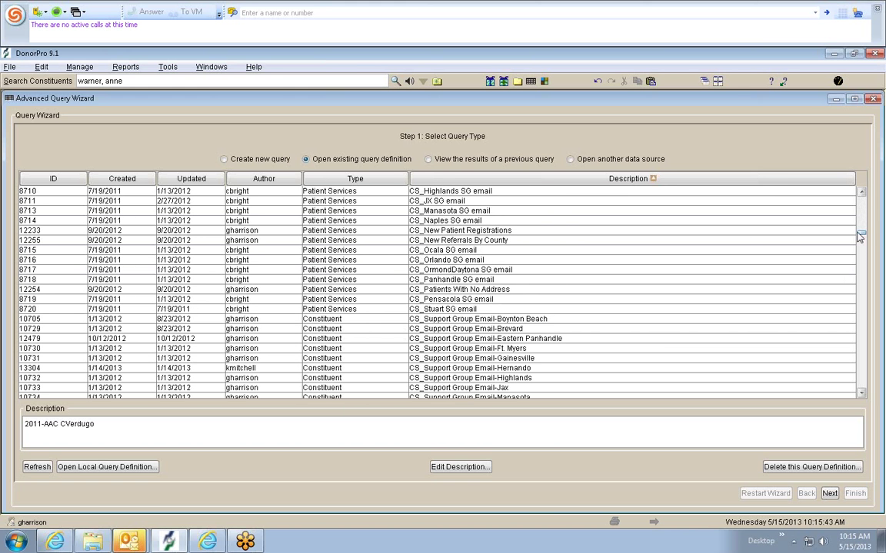
scroll(859, 238, "down", 1)
scroll(856, 259, "down", 5)
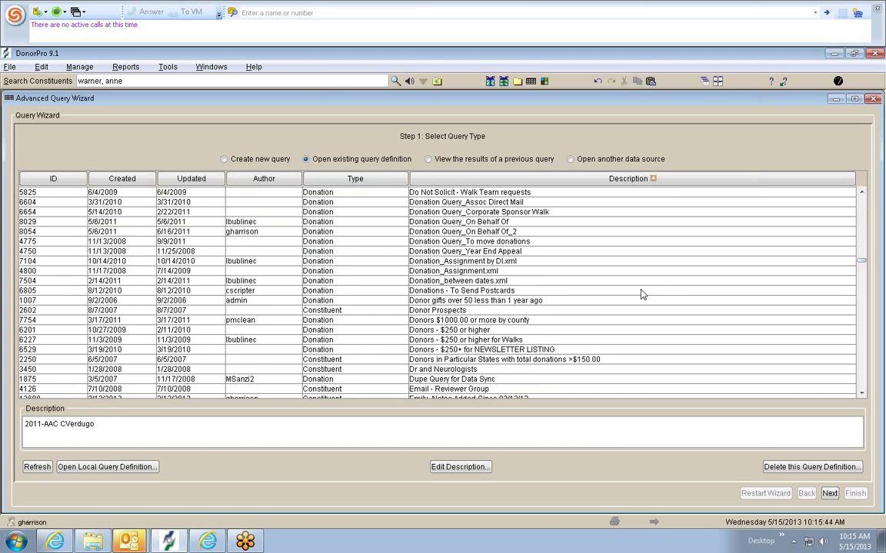
scroll(629, 288, "down", 3)
scroll(618, 284, "down", 6)
right_click(501, 297)
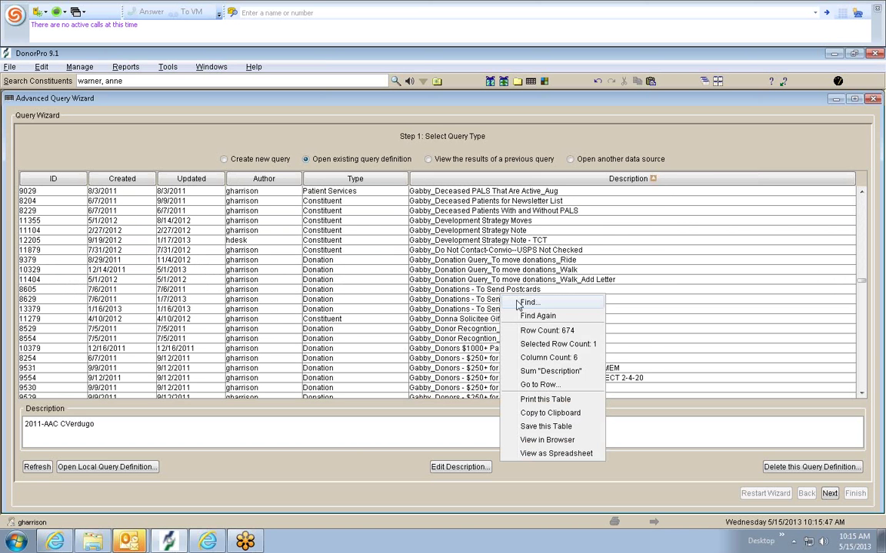
left_click(521, 318)
right_click(545, 235)
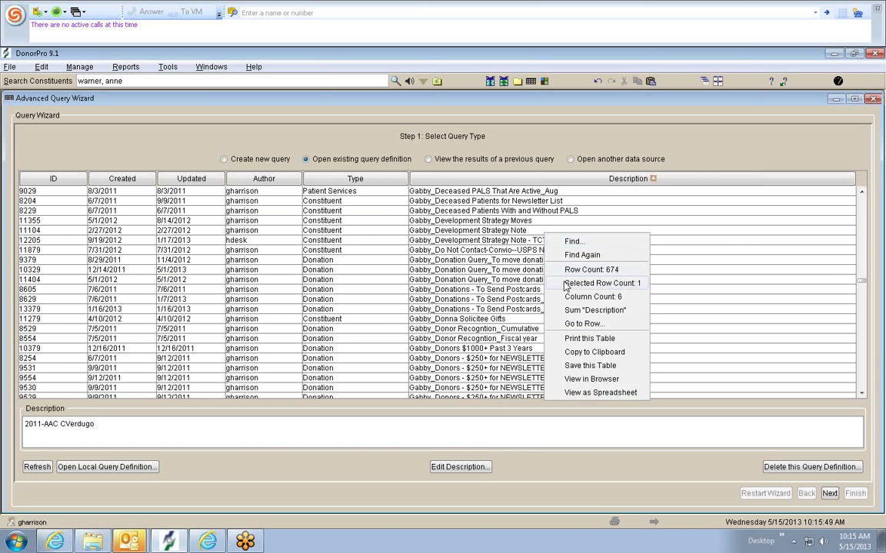
left_click(571, 256)
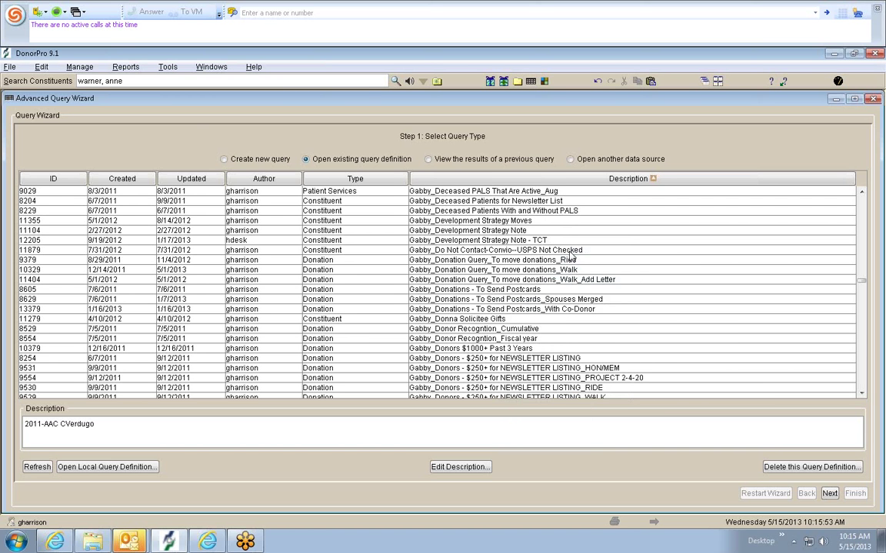
right_click(571, 255)
left_click(590, 277)
- Search the Description column for 'spouses' and jump to the last query in the list
left_click(526, 300)
right_click(619, 255)
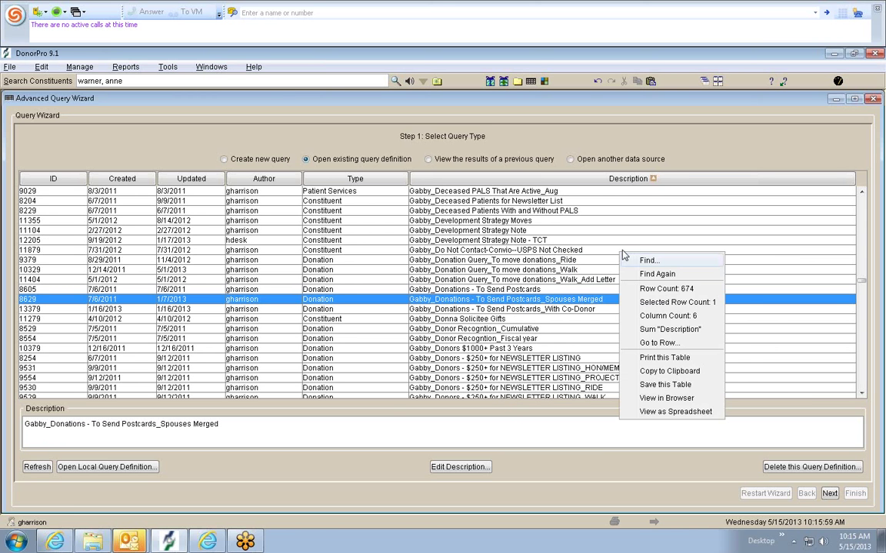
left_click(644, 261)
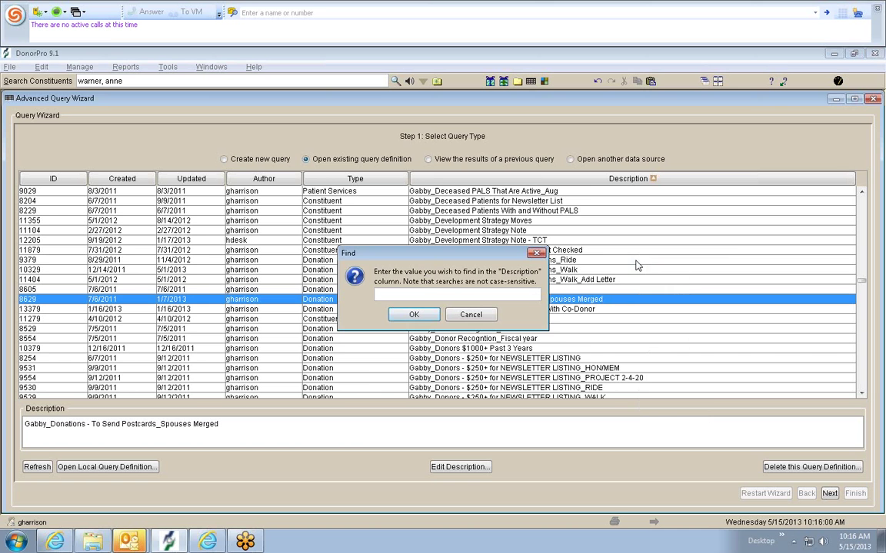
type("spouses")
key("Return")
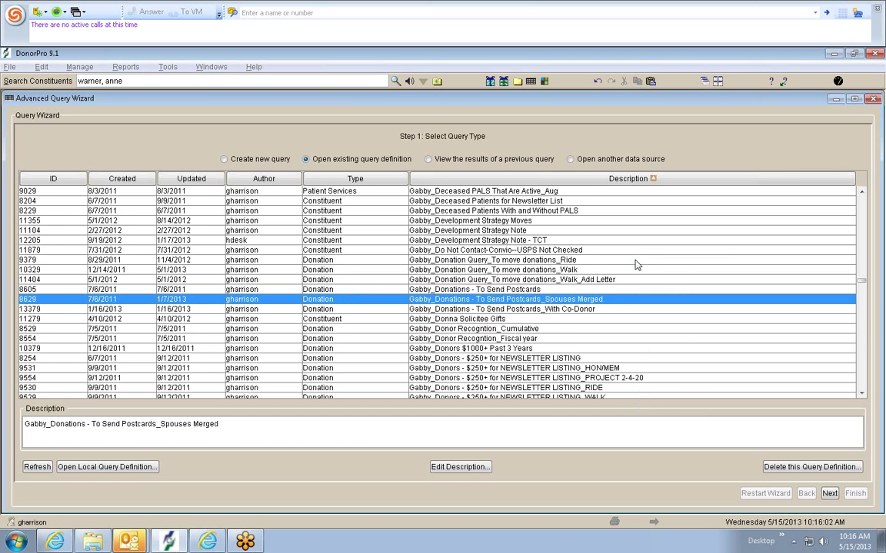
key("ctrl+End")
scroll(540, 397, "down", 2)
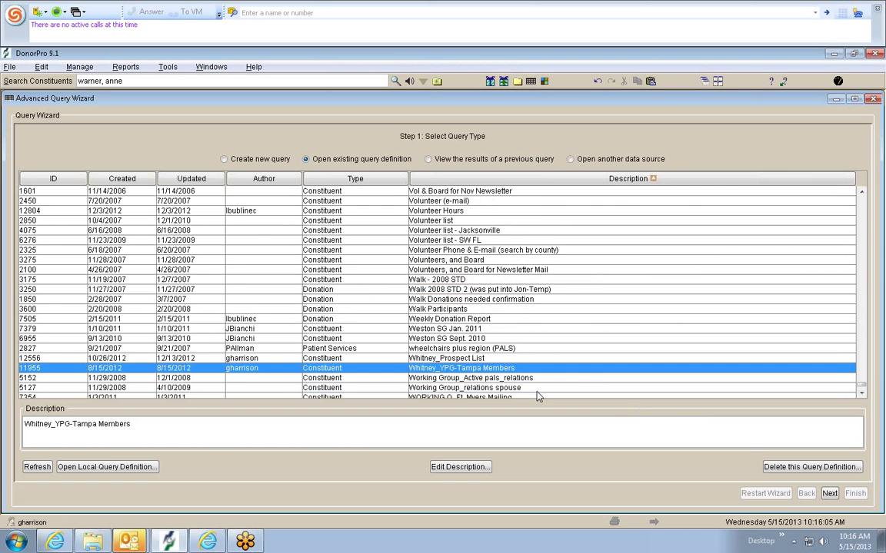
right_click(509, 356)
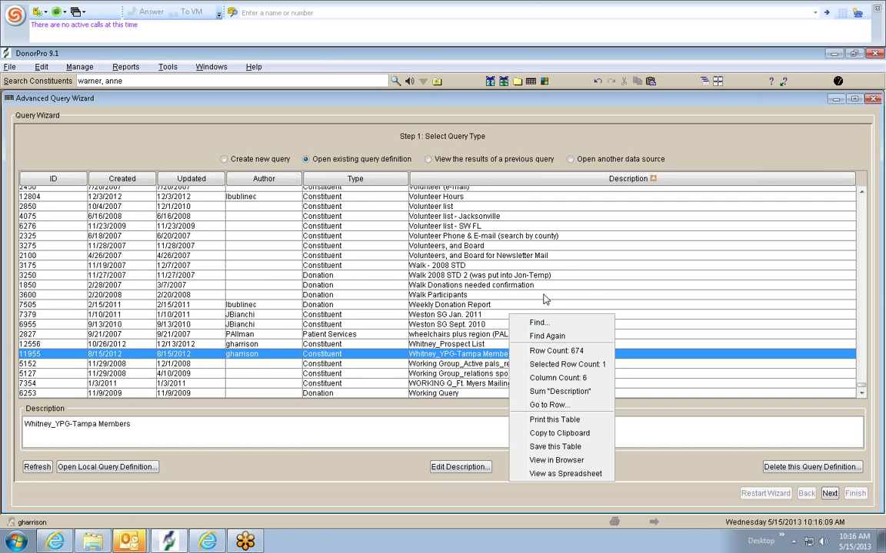
left_click(542, 295)
- Scroll back up and open the Diana_YPG-Orlando Members query definition
scroll(541, 306, "up", 15)
scroll(541, 305, "up", 20)
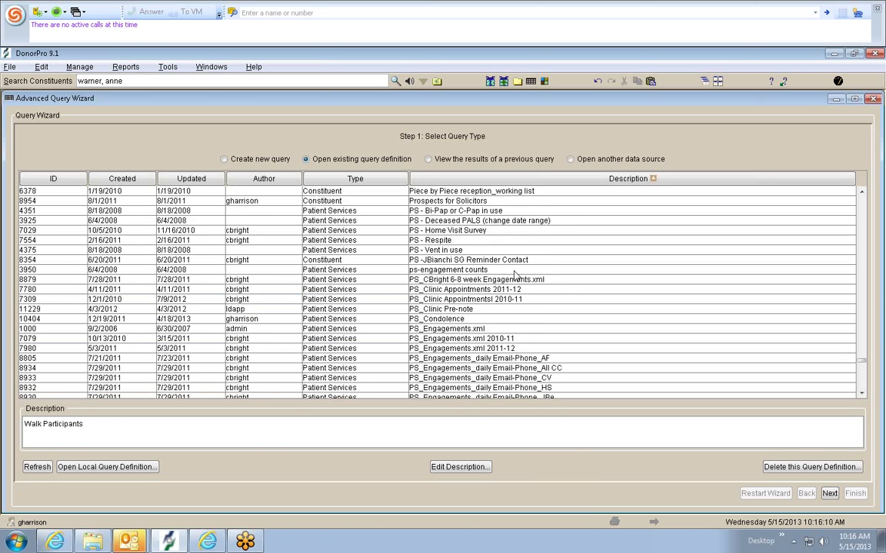
scroll(513, 265, "up", 10)
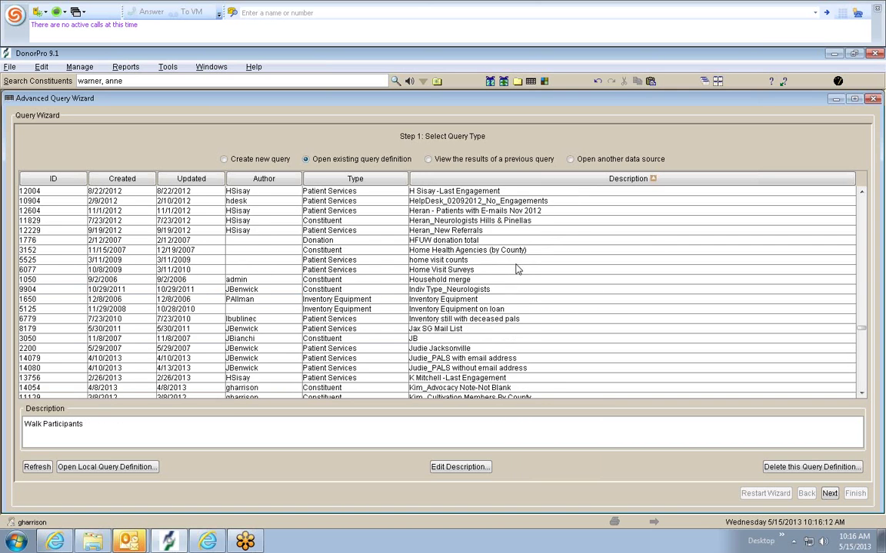
scroll(517, 265, "up", 15)
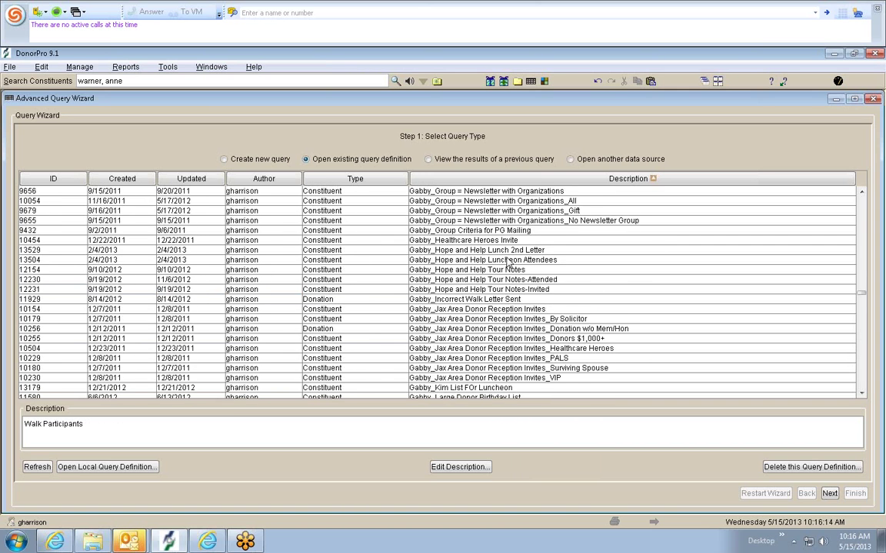
scroll(499, 268, "up", 10)
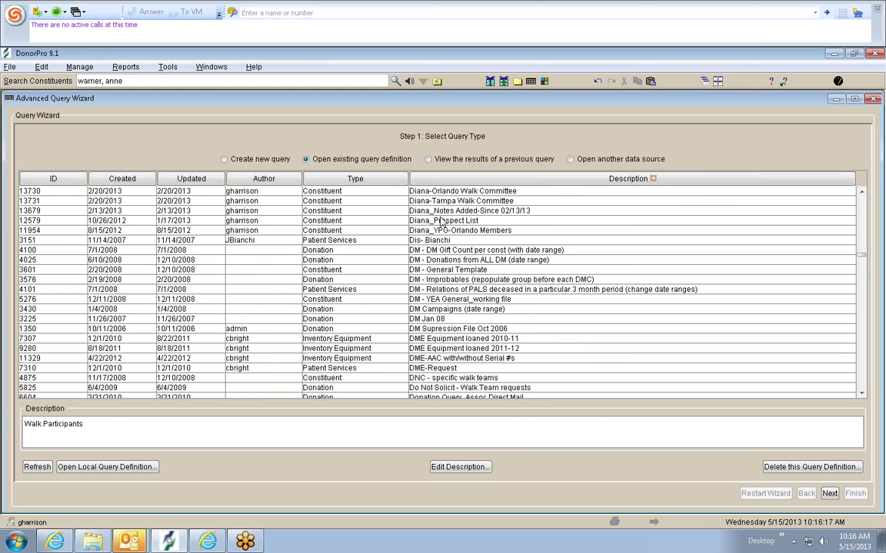
left_click(451, 231)
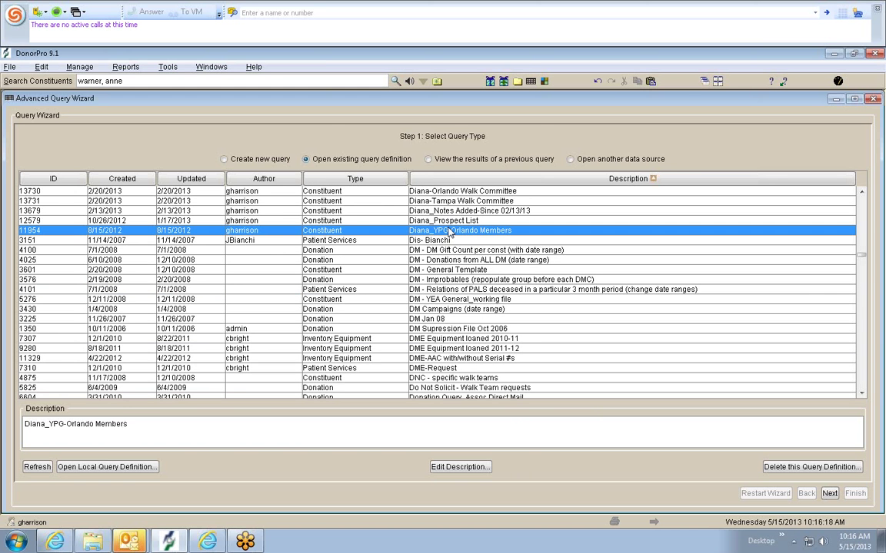
double_click(451, 231)
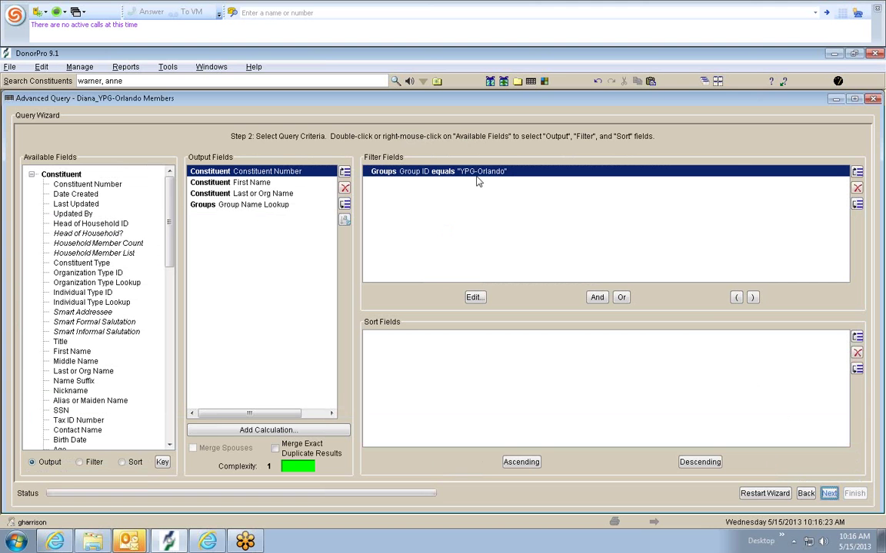
- Run the query to reach Step 3: Preview, Exclude, and Modify Data, listing nine YPG-Orlando constituents
left_click(829, 494)
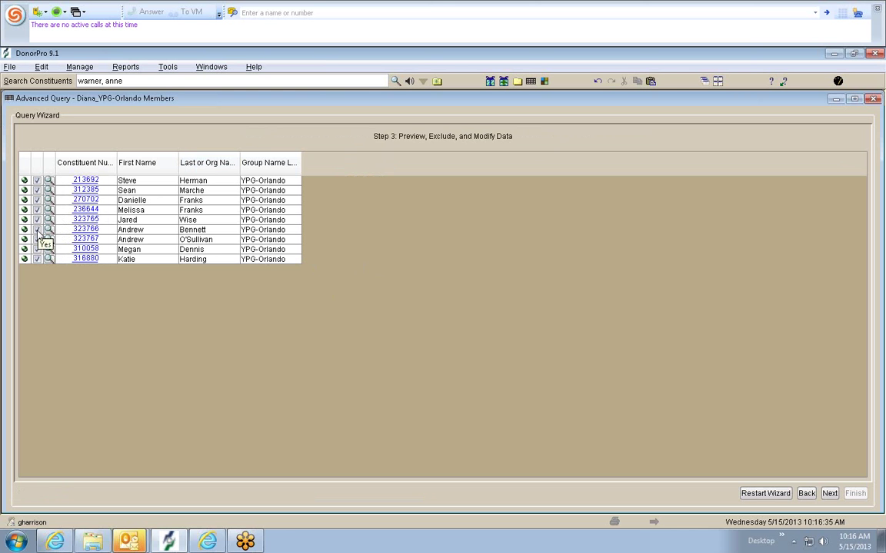
- Uncheck the sixth row's include box in the preview grid, then select the Search Constituents field
left_click(37, 230)
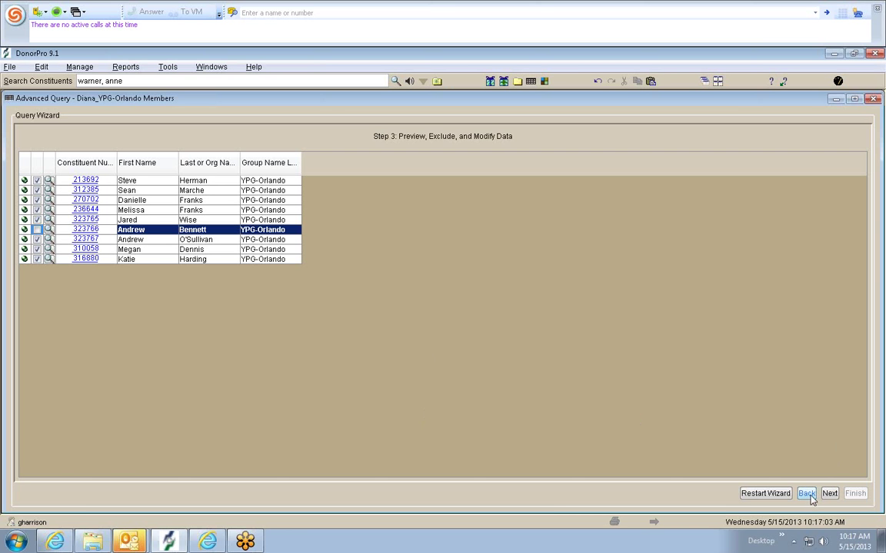
left_click(322, 79)
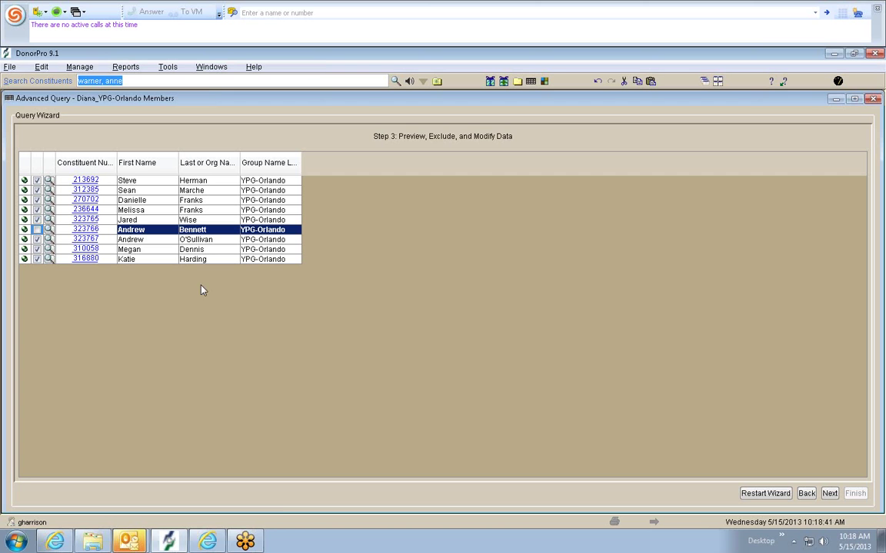
mouse_move(257, 547)
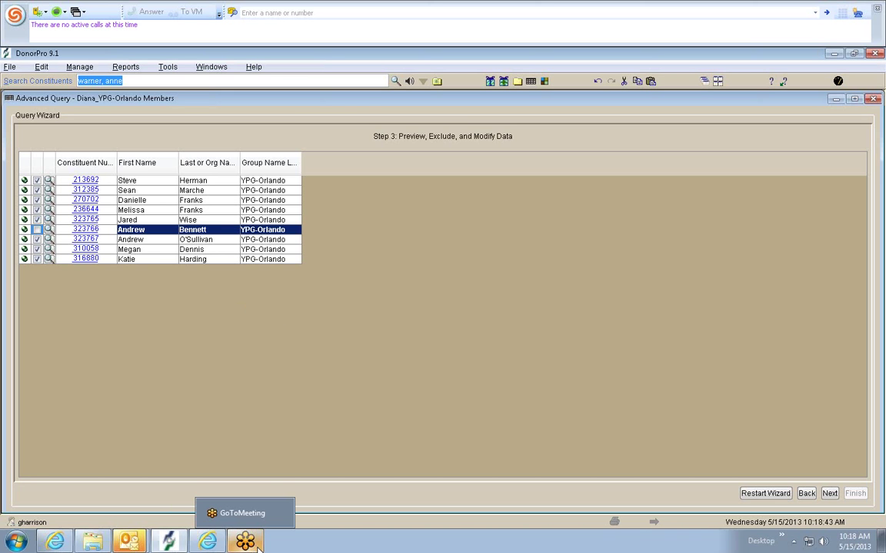